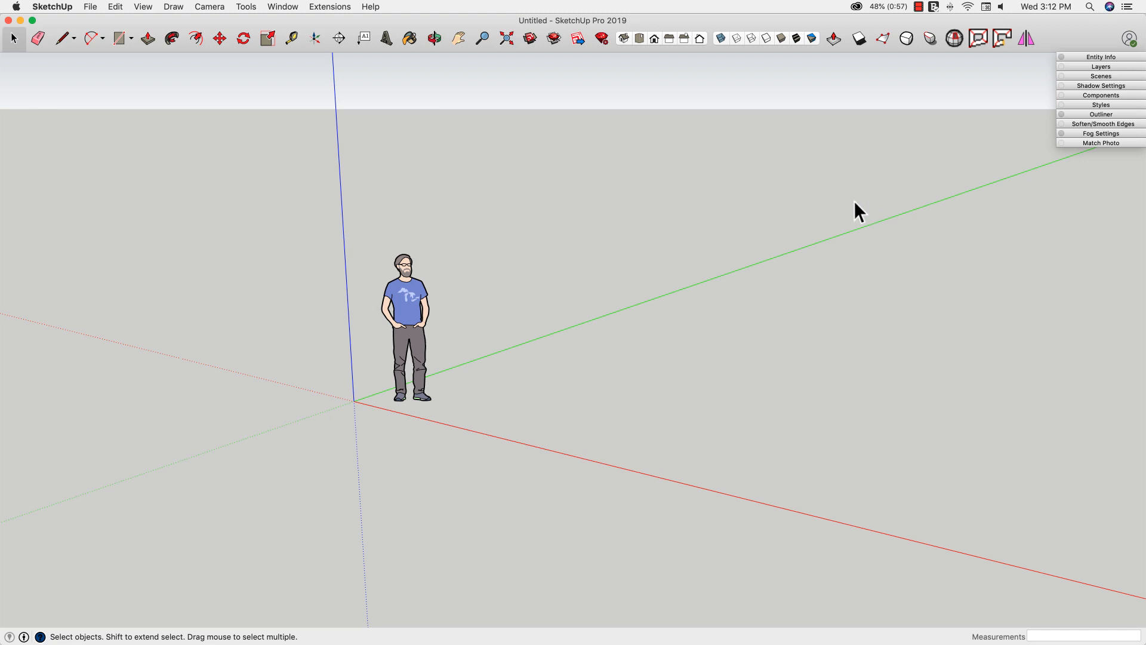
Step: Import IMG_0877.JPG as an image and place it flat on the ground with its first corner at the origin
{"action": "middle_click_drag", "start_coordinate": [586, 263], "coordinate": [507, 267]}
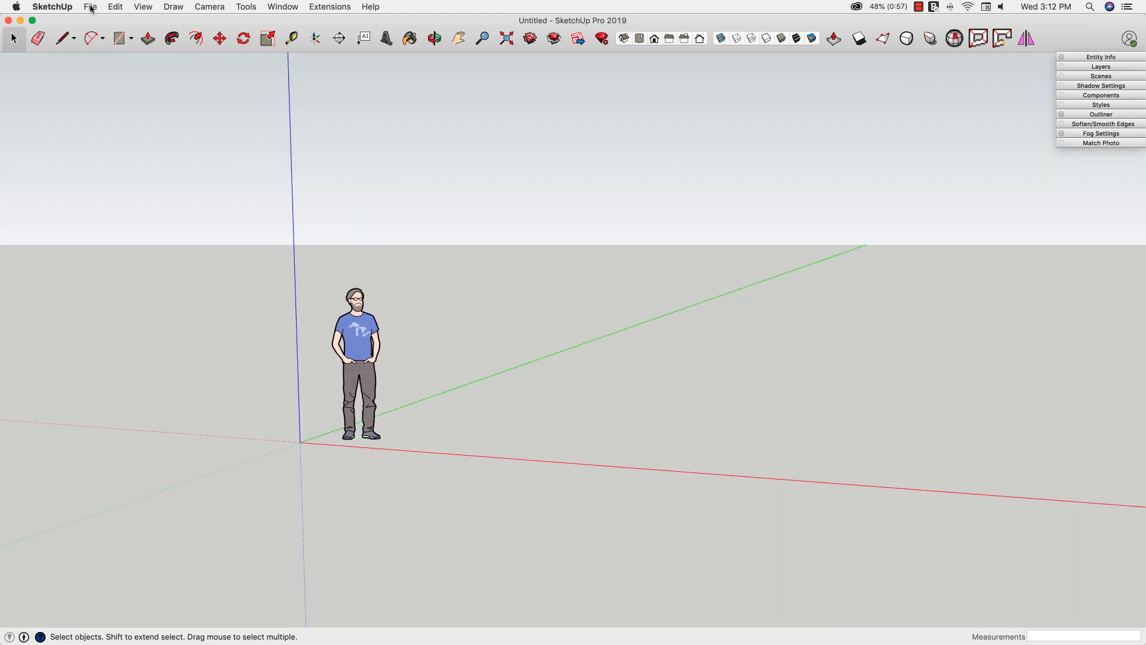
{"action": "left_click", "coordinate": [90, 8]}
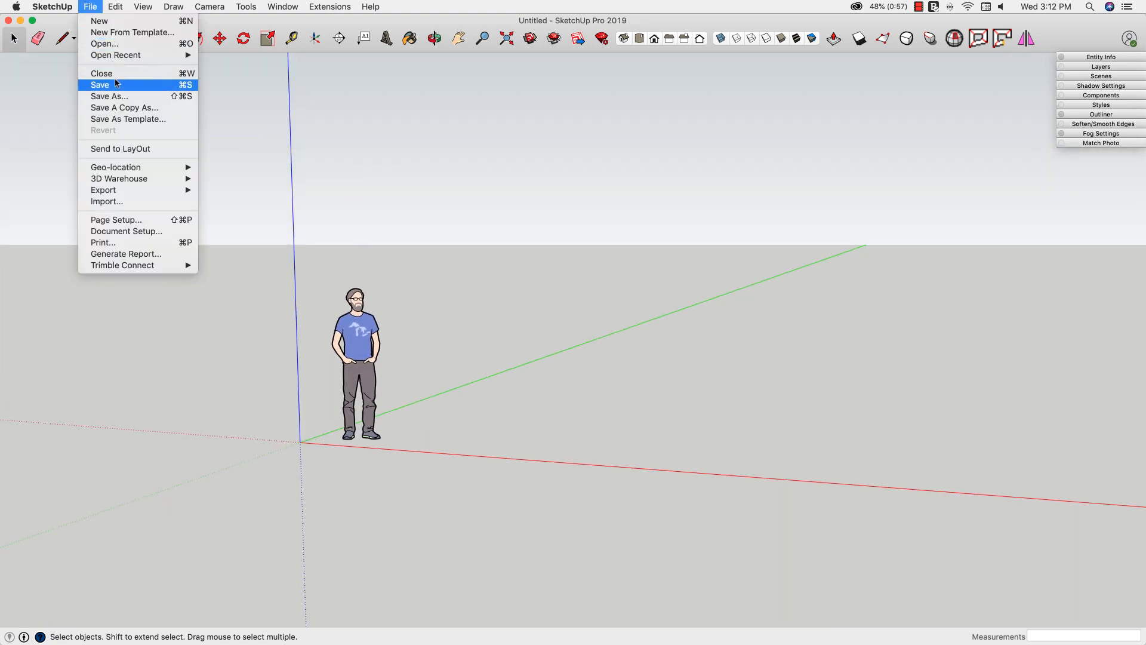
{"action": "left_click", "coordinate": [126, 202]}
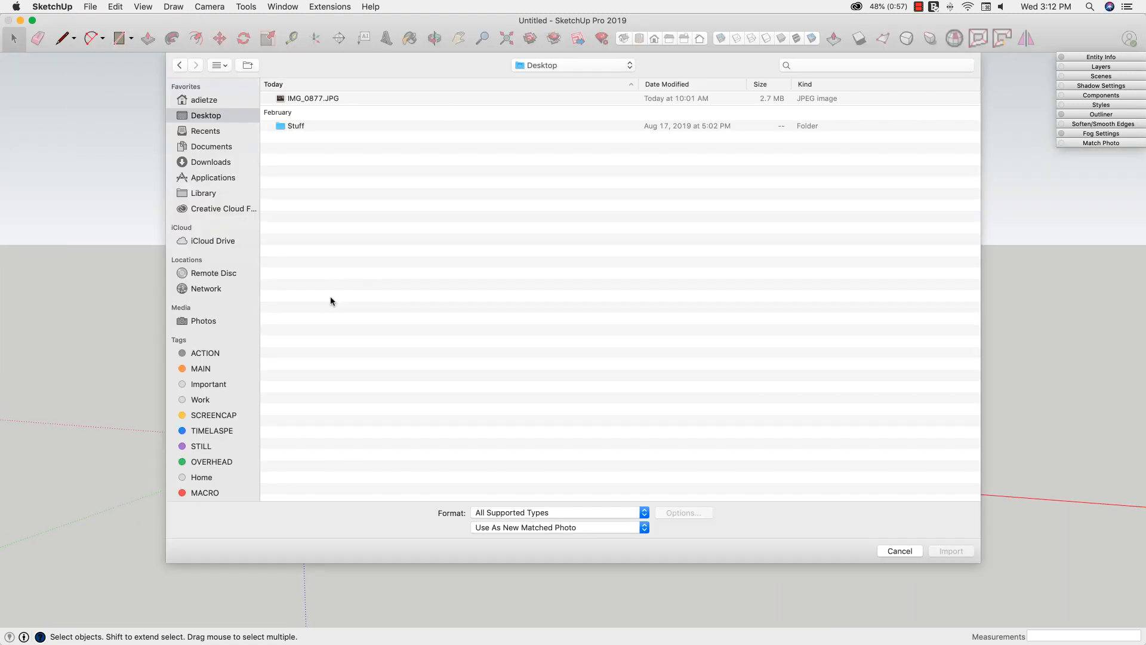
{"action": "left_click", "coordinate": [308, 99]}
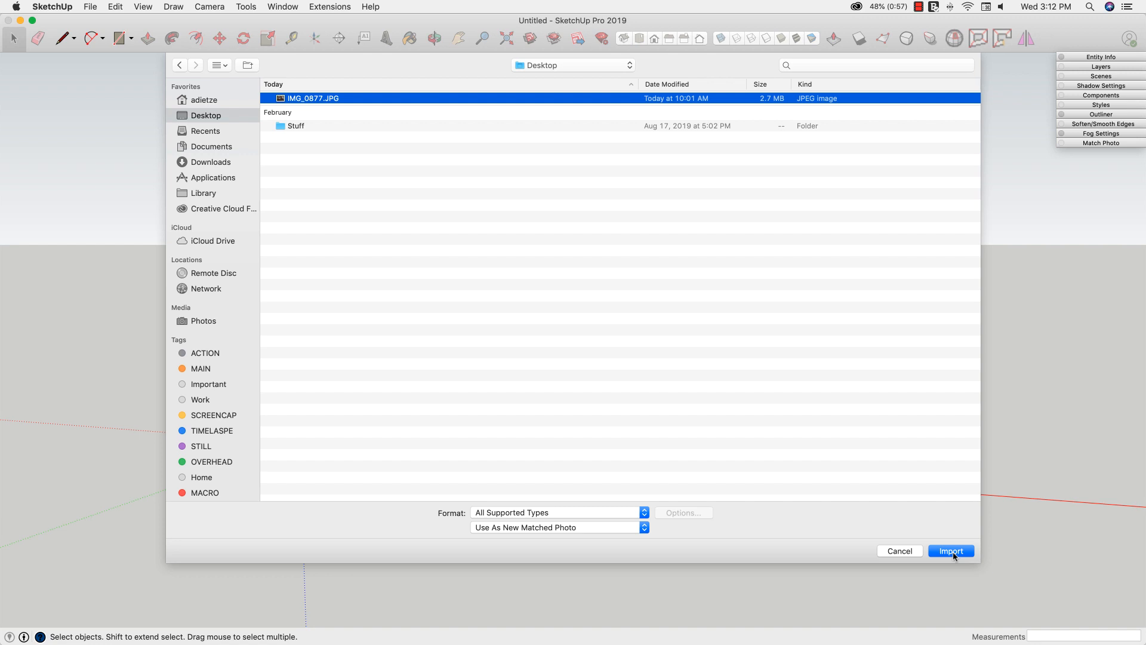
{"action": "left_click", "coordinate": [495, 529]}
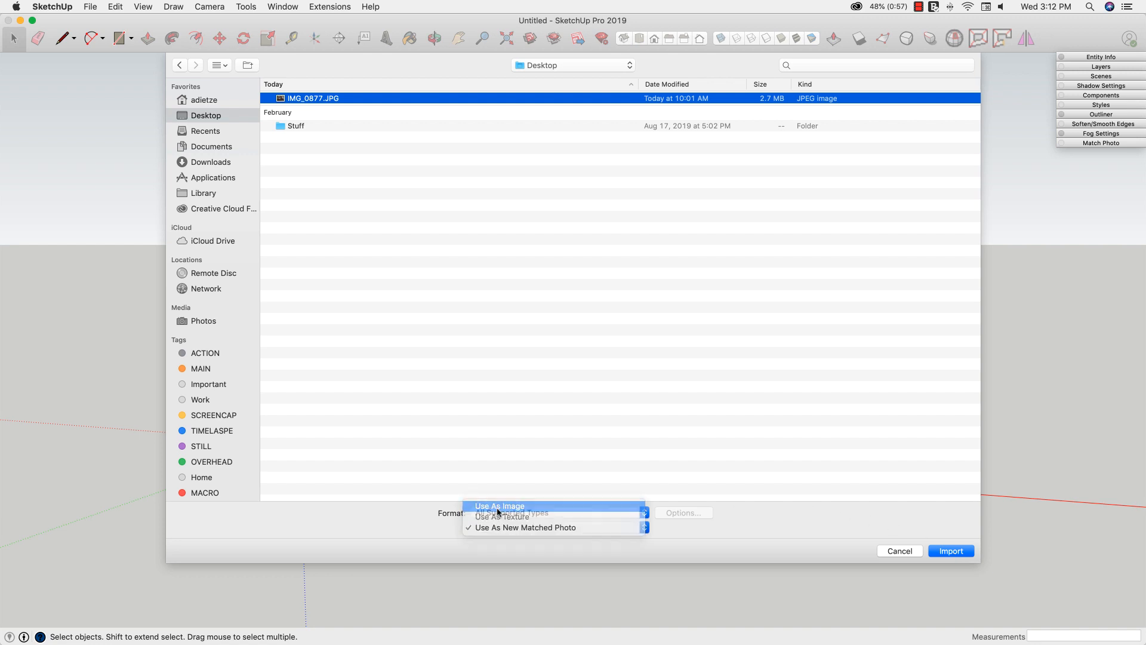
{"action": "left_click", "coordinate": [498, 507]}
{"action": "left_click", "coordinate": [930, 551]}
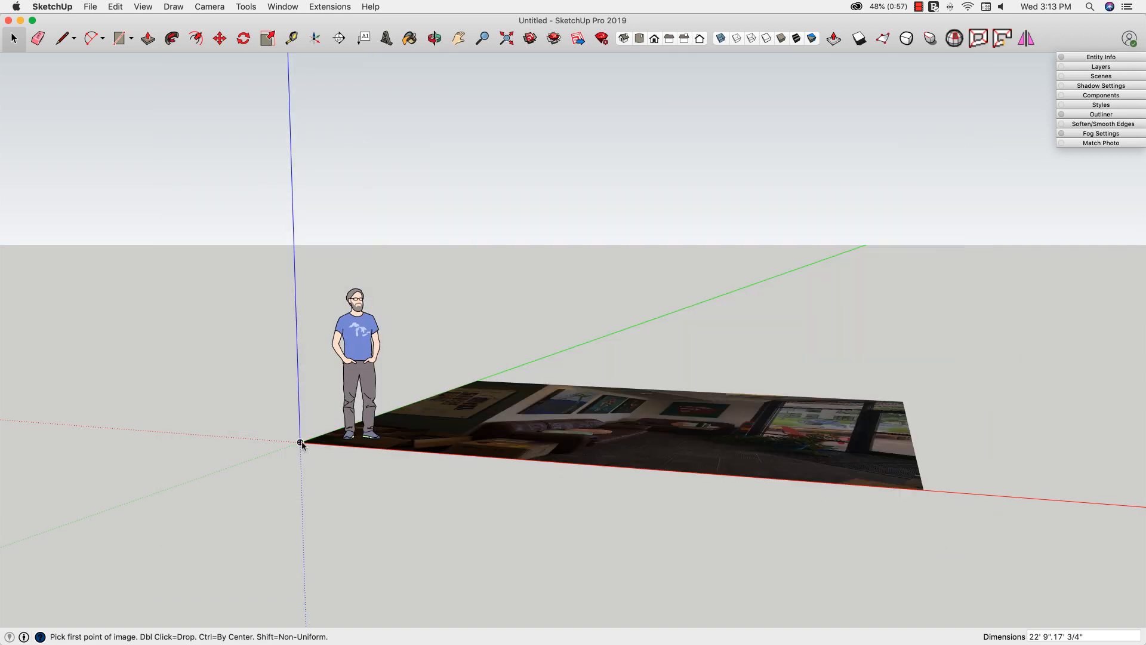
{"action": "left_click", "coordinate": [300, 442]}
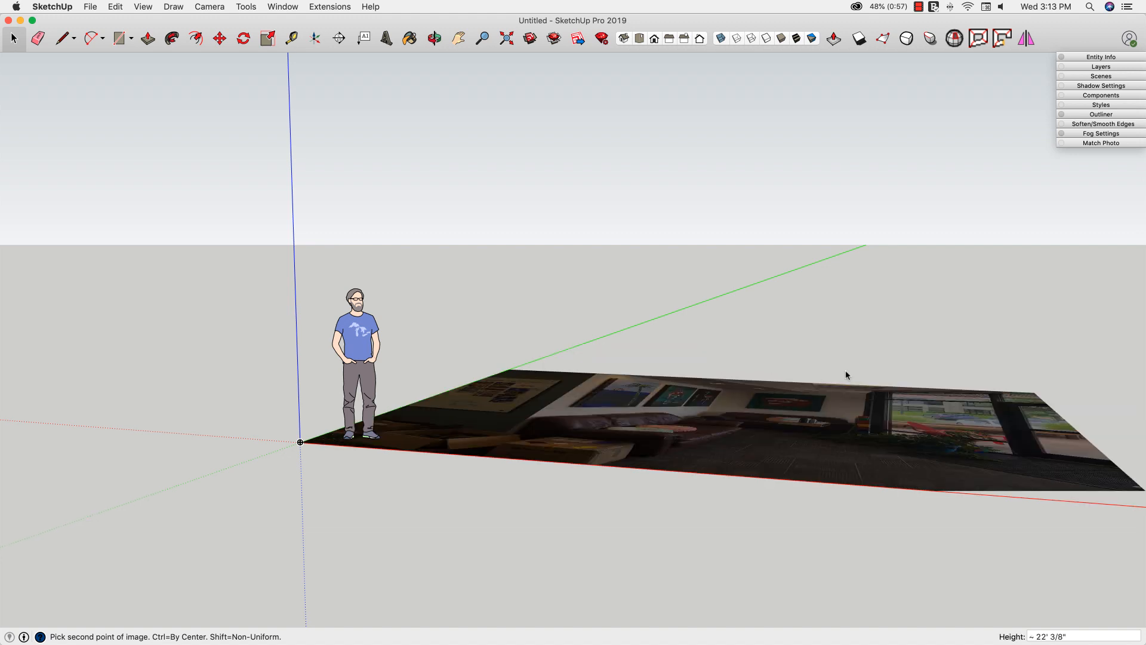
{"action": "left_click", "coordinate": [774, 443]}
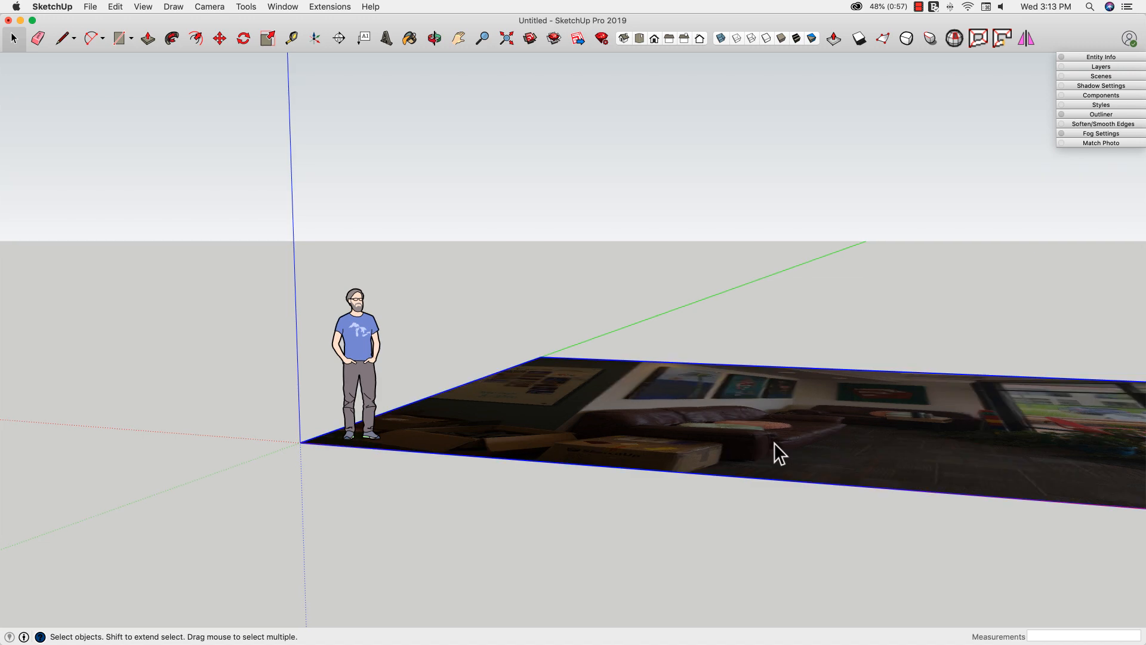
Step: Show the Entity Info details of the placed photo
{"action": "middle_click_drag", "start_coordinate": [773, 443], "coordinate": [977, 80]}
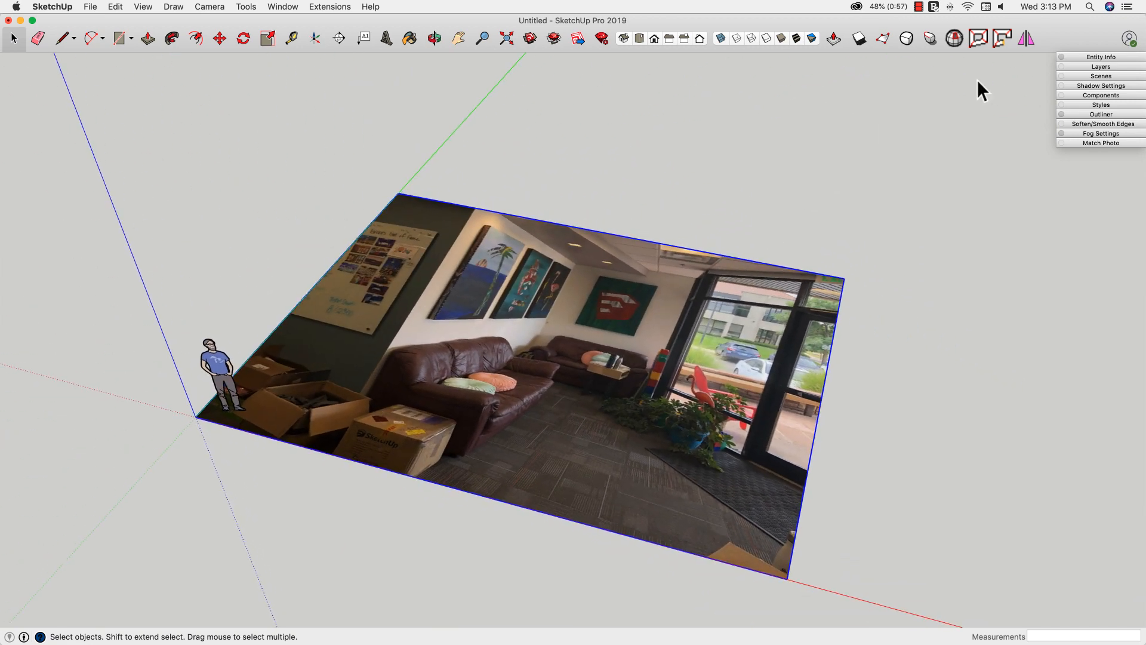
{"action": "left_click", "coordinate": [1101, 57]}
{"action": "middle_click_drag", "start_coordinate": [748, 201], "coordinate": [603, 310]}
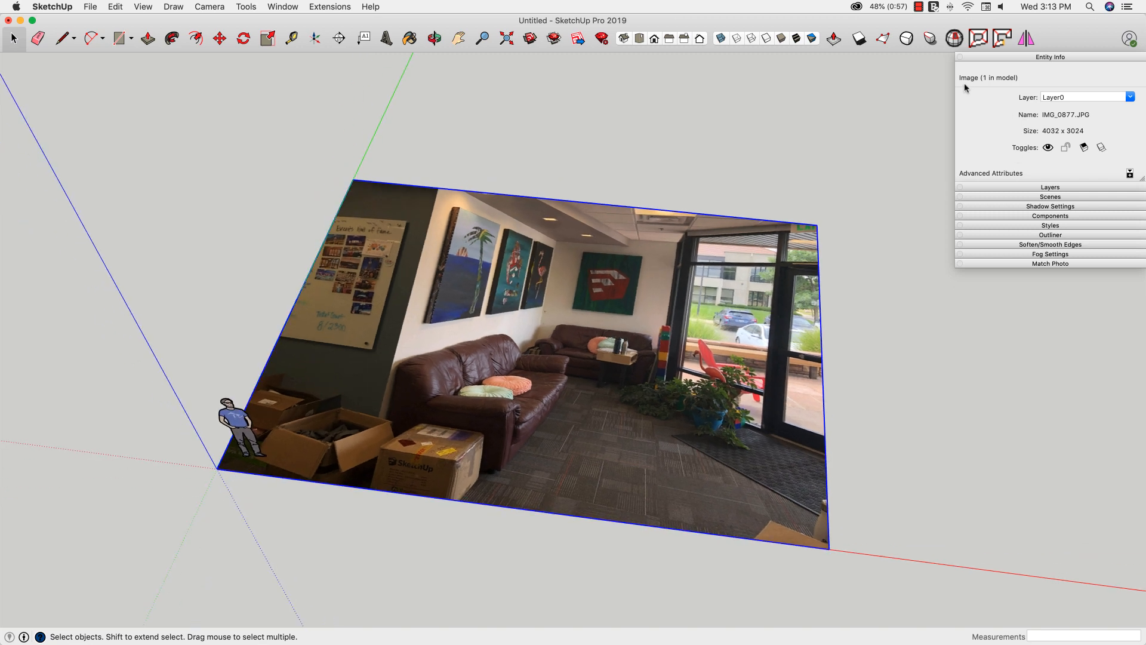
Step: Rotate the photo 90 degrees about its lower edge on the red axis so that it stands upright
{"action": "middle_click_drag", "start_coordinate": [776, 394], "coordinate": [685, 445]}
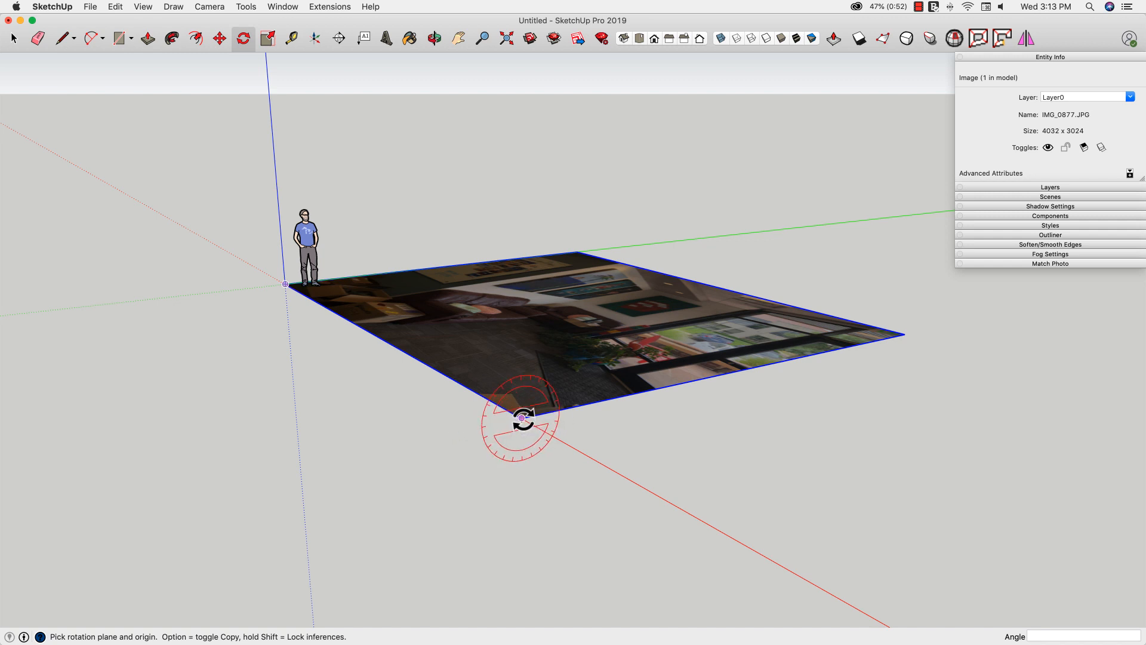
{"action": "left_click", "coordinate": [522, 417]}
{"action": "left_click", "coordinate": [547, 412]}
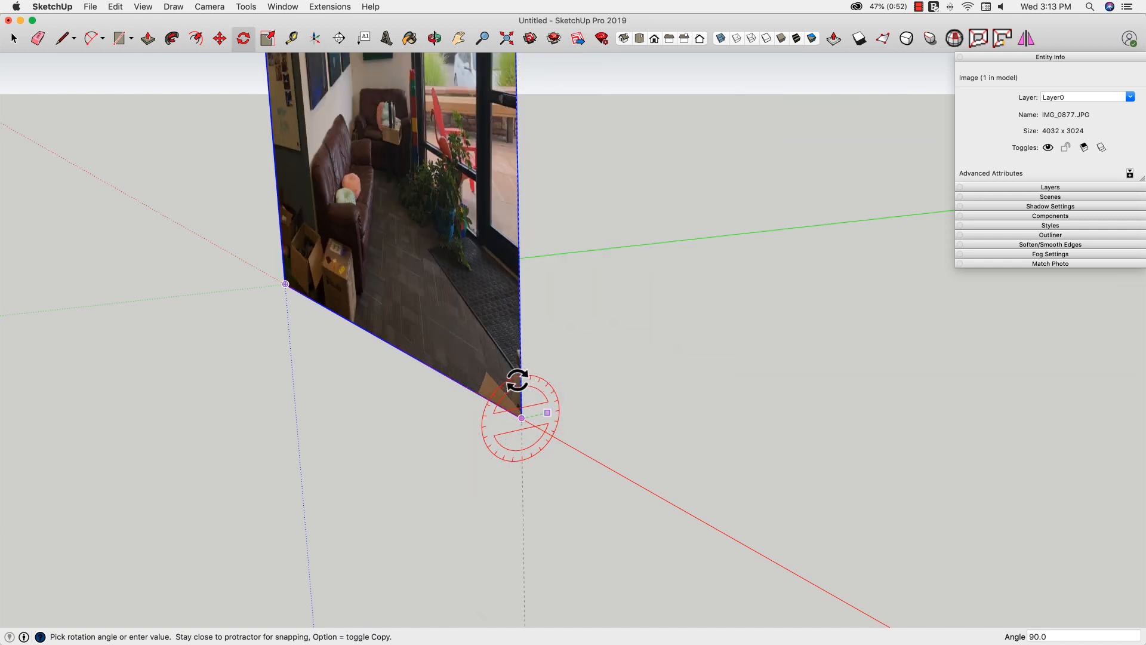
{"action": "left_click", "coordinate": [514, 382]}
{"action": "key", "text": "space"}
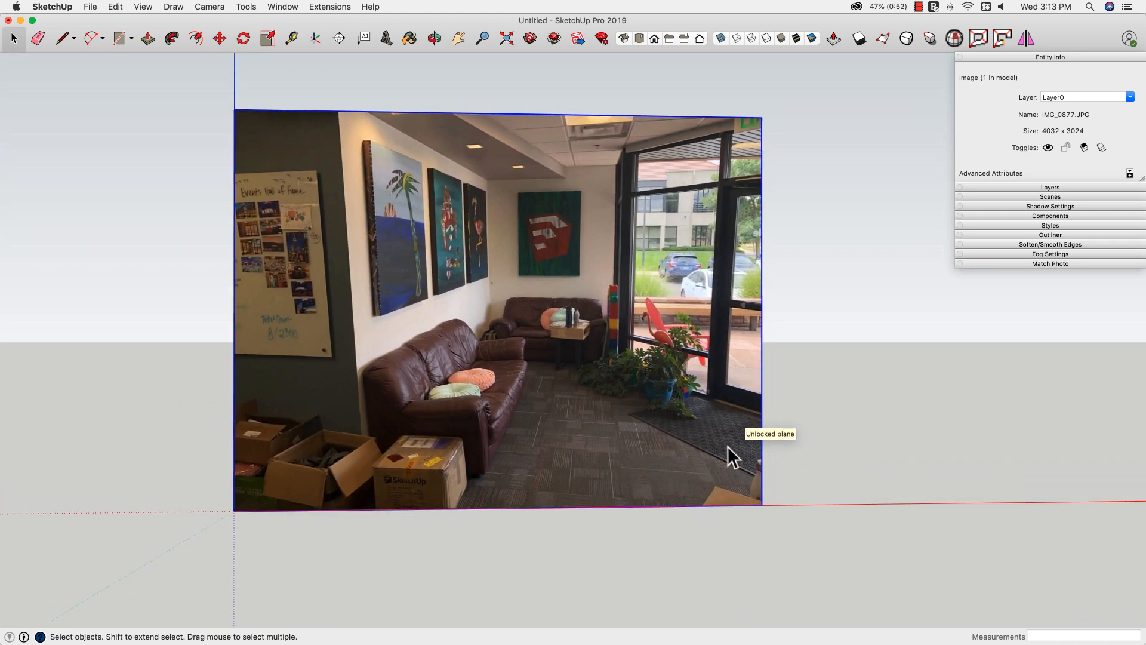
Step: Draw a line about 4' 5 5/8" long along the top edge of the green painting with the red logo
{"action": "middle_click_drag", "start_coordinate": [727, 446], "coordinate": [777, 467]}
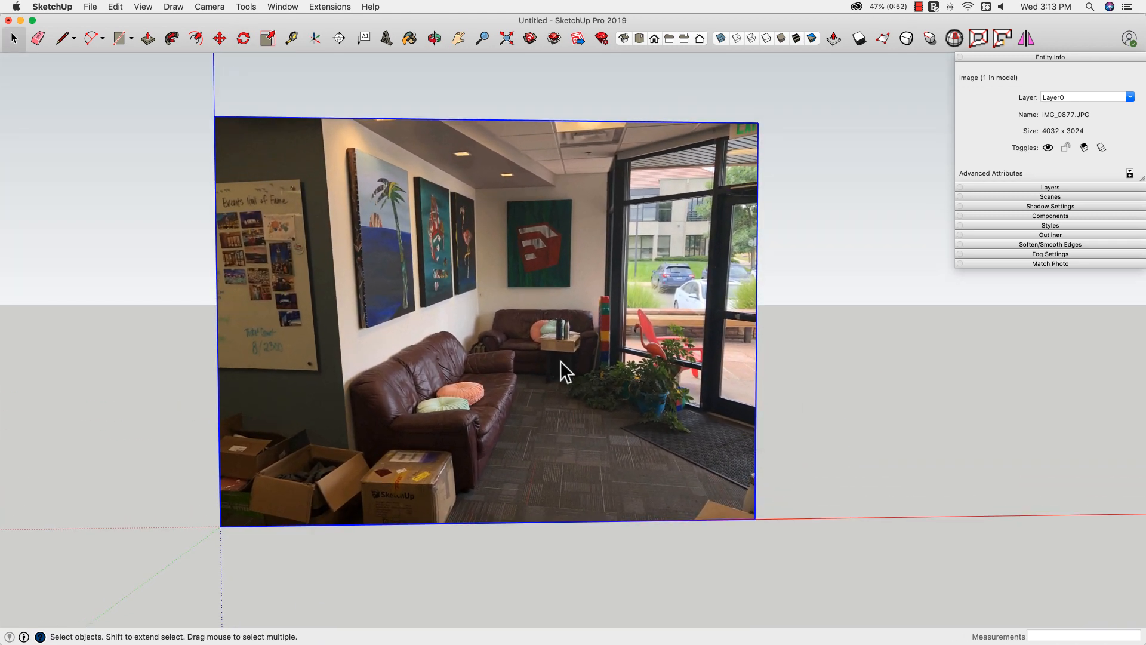
{"action": "middle_click_drag", "start_coordinate": [425, 275], "coordinate": [450, 310]}
{"action": "scroll", "coordinate": [451, 311], "scroll_direction": "up", "scroll_amount": 10}
{"action": "key", "text": "l"}
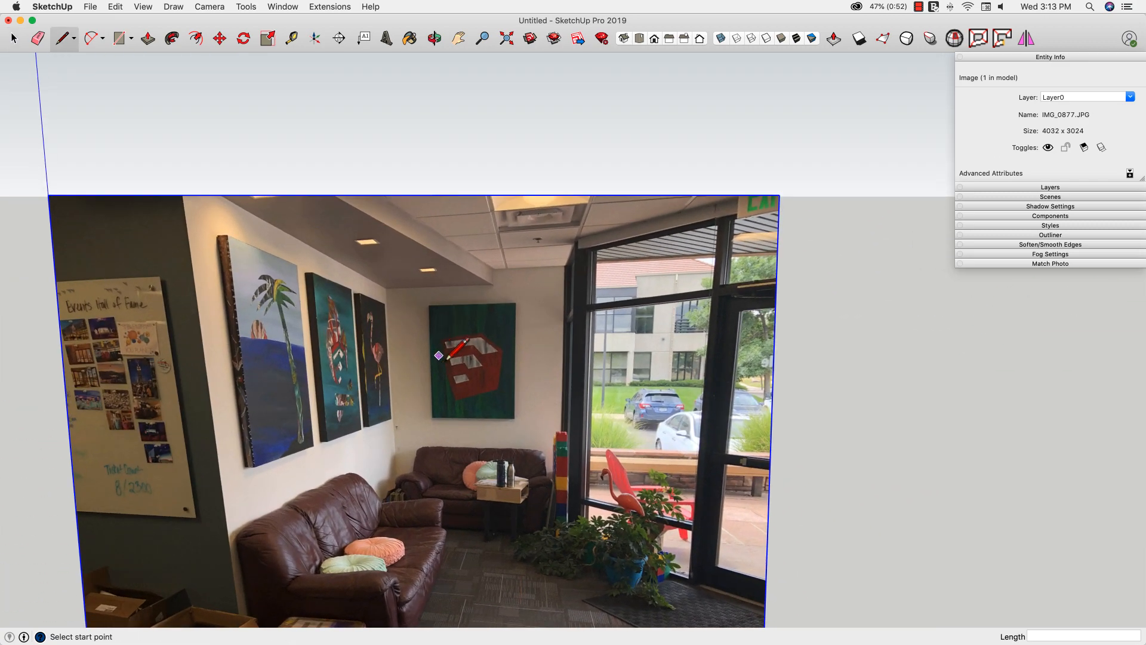
{"action": "scroll", "coordinate": [405, 275], "scroll_direction": "up", "scroll_amount": 3}
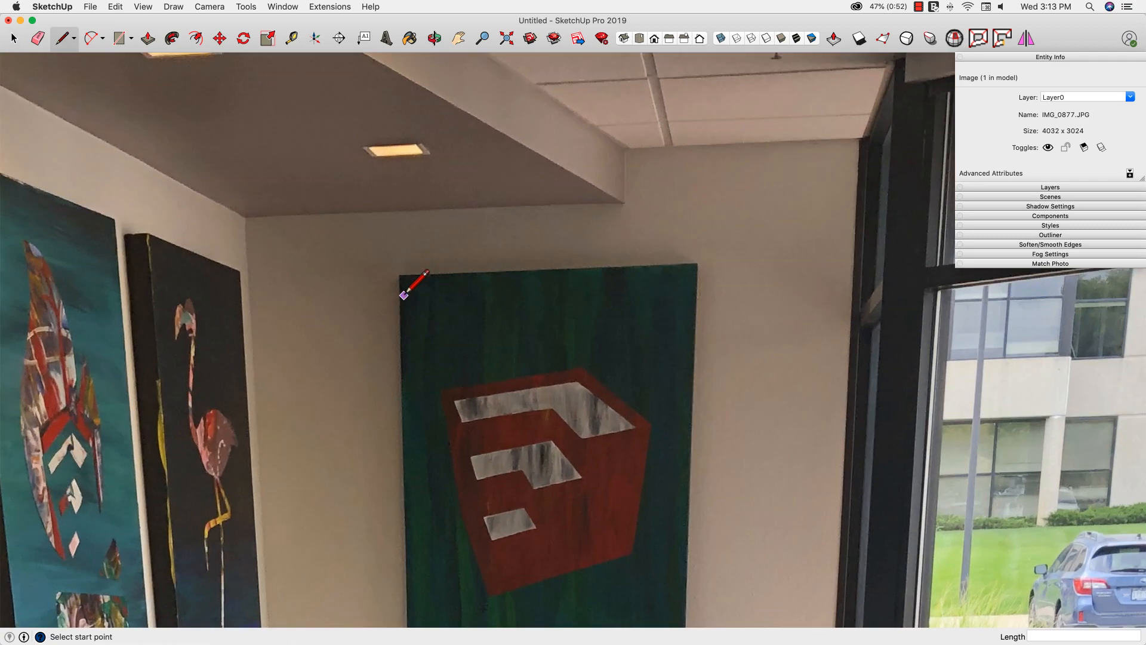
{"action": "scroll", "coordinate": [403, 277], "scroll_direction": "up", "scroll_amount": 3}
{"action": "scroll", "coordinate": [397, 276], "scroll_direction": "up", "scroll_amount": 2}
{"action": "scroll", "coordinate": [397, 276], "scroll_direction": "up", "scroll_amount": 2}
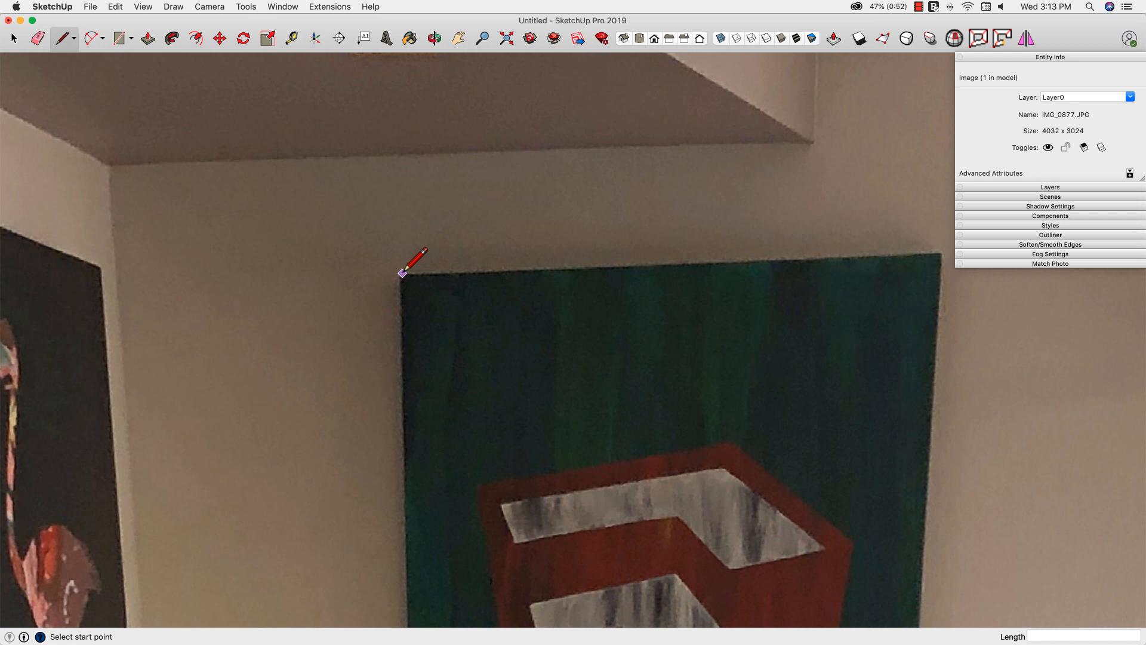
{"action": "left_click", "coordinate": [400, 274]}
{"action": "scroll", "coordinate": [508, 256], "scroll_direction": "down", "scroll_amount": 3}
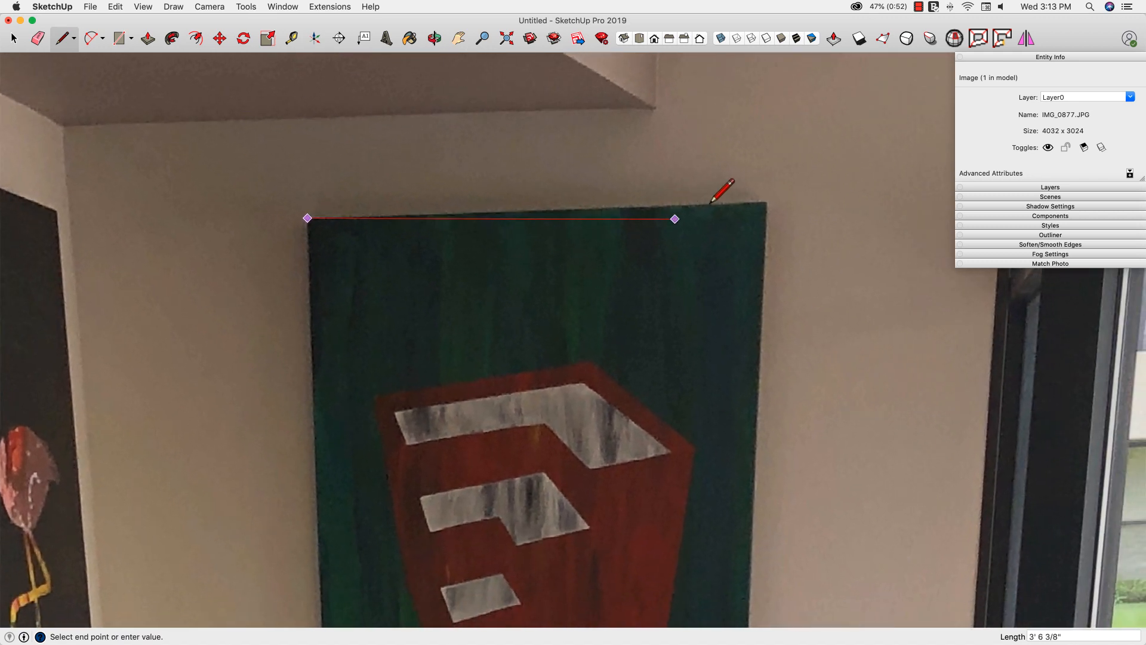
{"action": "scroll", "coordinate": [782, 194], "scroll_direction": "up", "scroll_amount": 2}
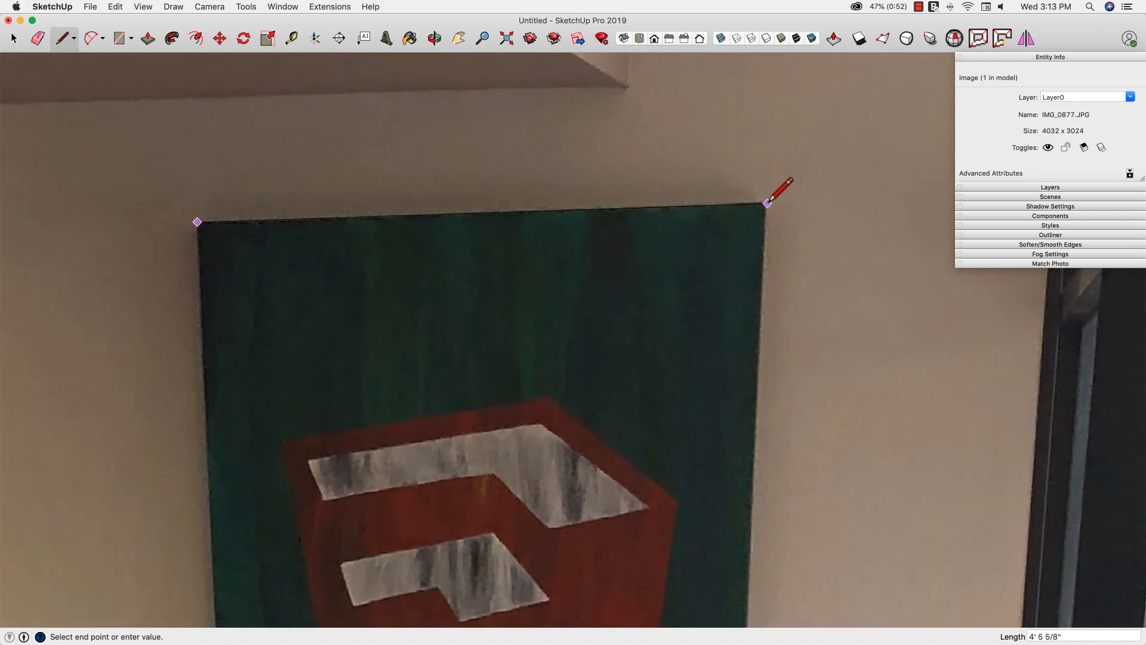
{"action": "left_click", "coordinate": [767, 202]}
Step: Trace the painting's right, bottom and left edges with lines about 6' 1/8", 4' 3 5/16" and 5' 10 1/4" long, closing the outline
{"action": "scroll", "coordinate": [728, 250], "scroll_direction": "down", "scroll_amount": 2}
{"action": "scroll", "coordinate": [691, 306], "scroll_direction": "up", "scroll_amount": 3}
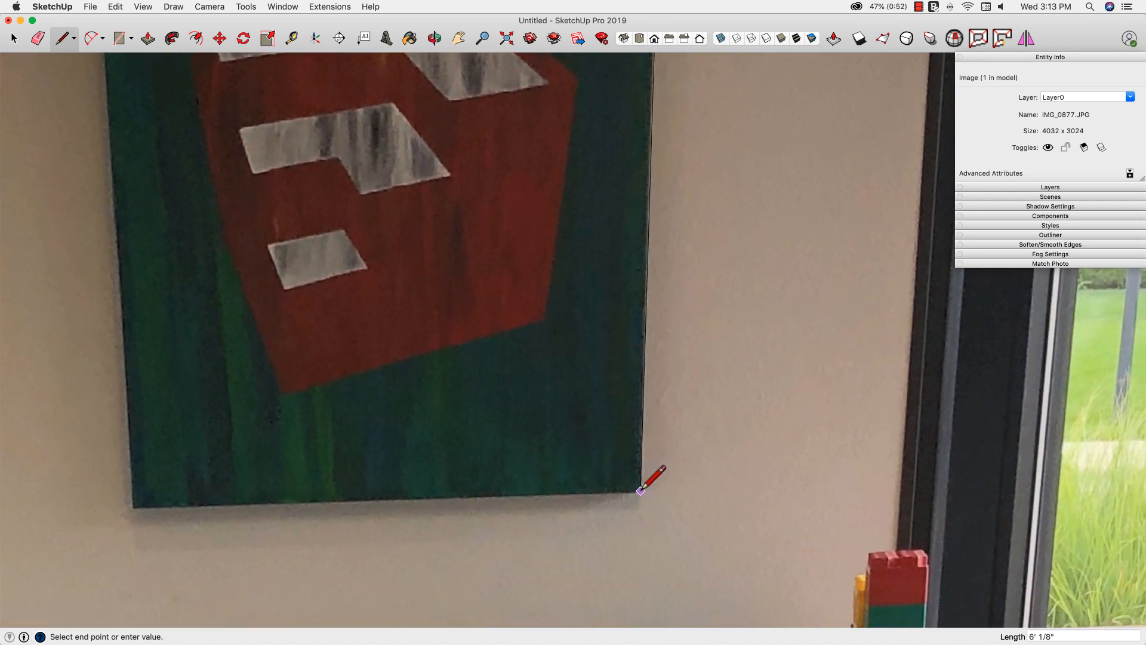
{"action": "left_click", "coordinate": [640, 492]}
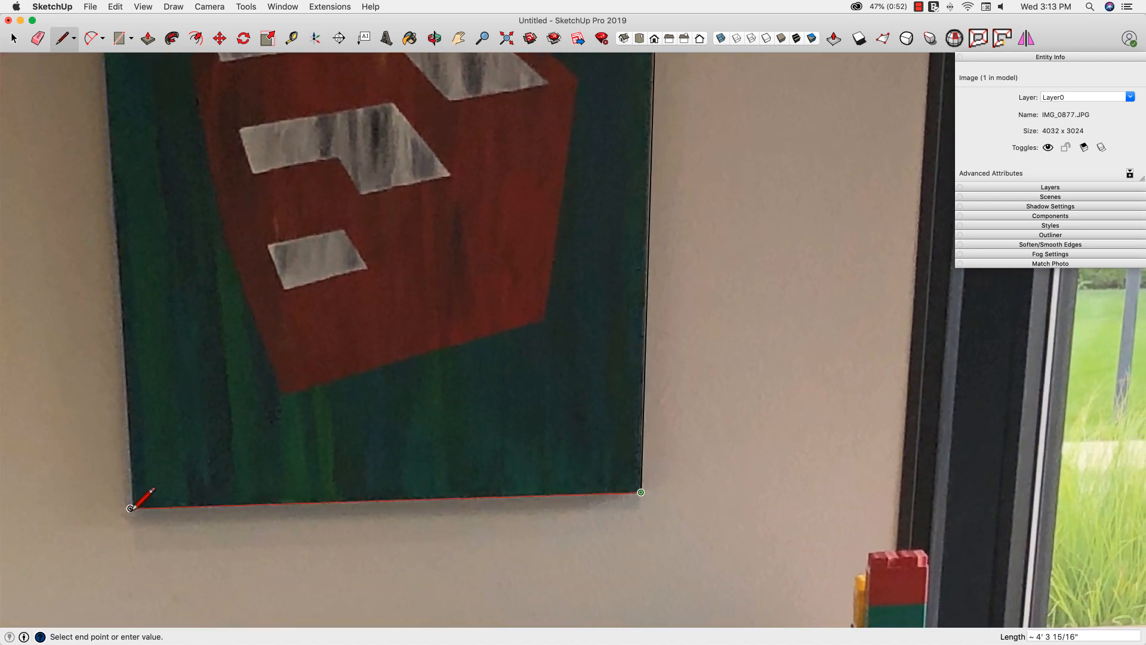
{"action": "scroll", "coordinate": [130, 508], "scroll_direction": "up", "scroll_amount": 3}
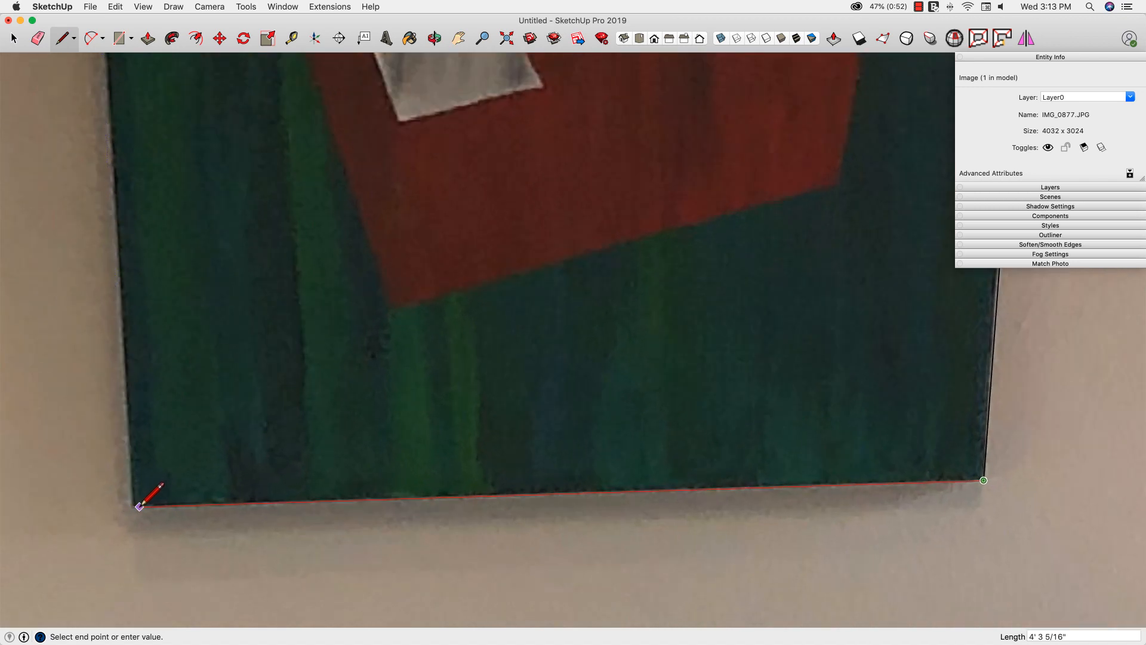
{"action": "left_click", "coordinate": [135, 507]}
{"action": "scroll", "coordinate": [143, 483], "scroll_direction": "down", "scroll_amount": 5}
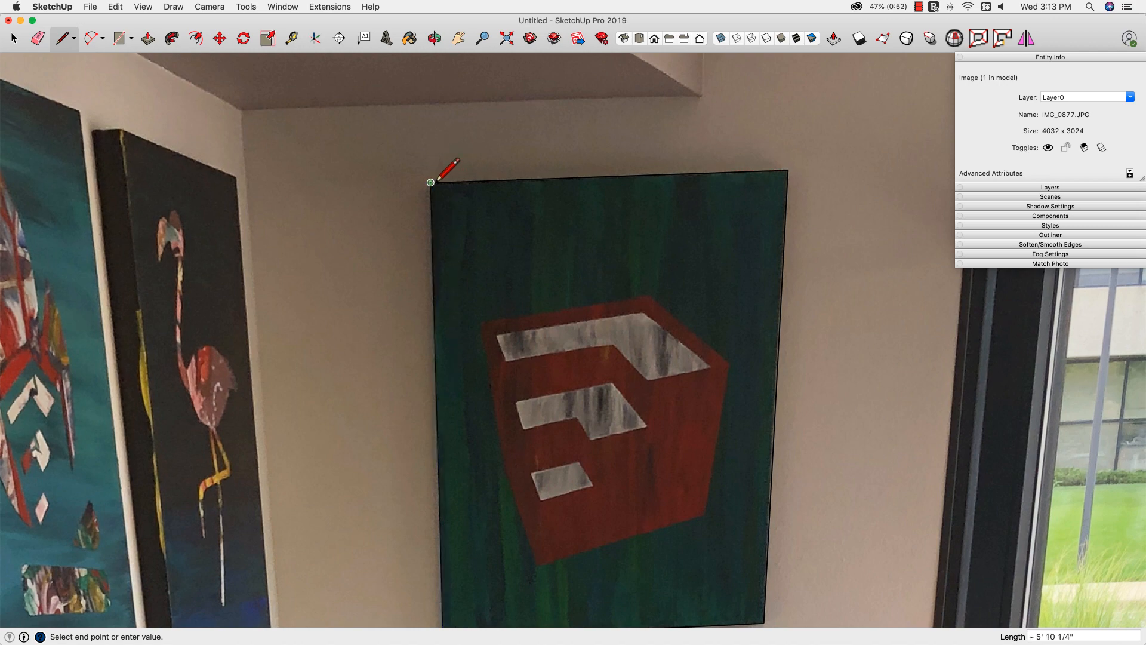
{"action": "left_click", "coordinate": [431, 183]}
{"action": "key", "text": "space"}
{"action": "scroll", "coordinate": [487, 335], "scroll_direction": "down", "scroll_amount": 6}
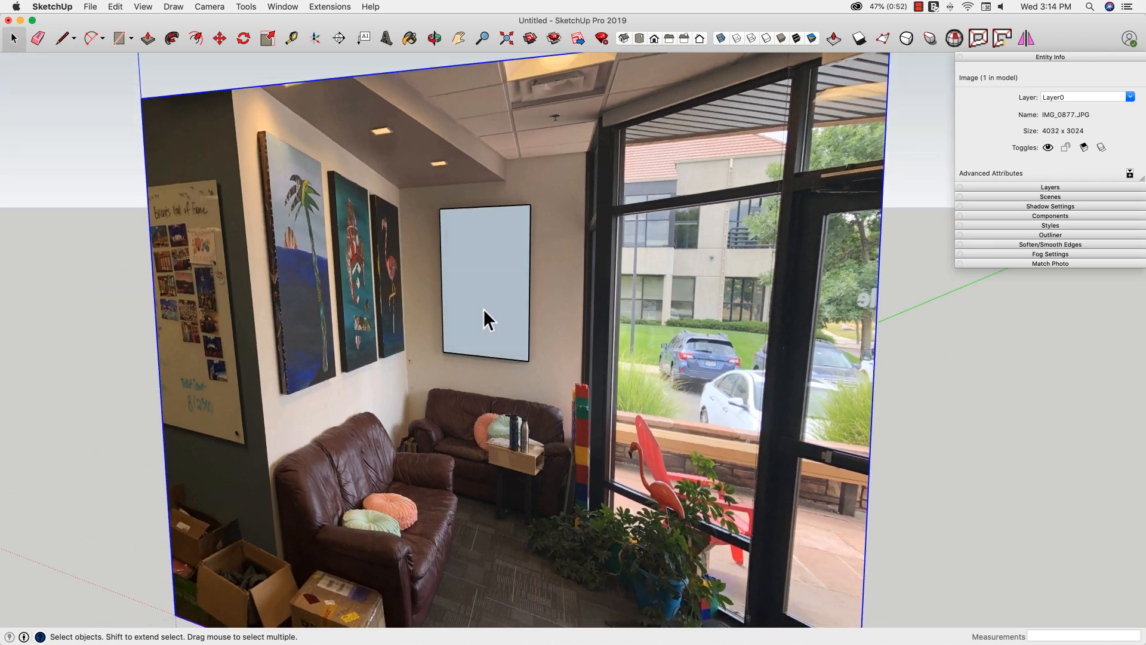
Step: Move the traced face with its edges about 28' 6" off the photo, beside the whiteboard side
{"action": "left_click", "coordinate": [489, 319]}
{"action": "double_click", "coordinate": [489, 319]}
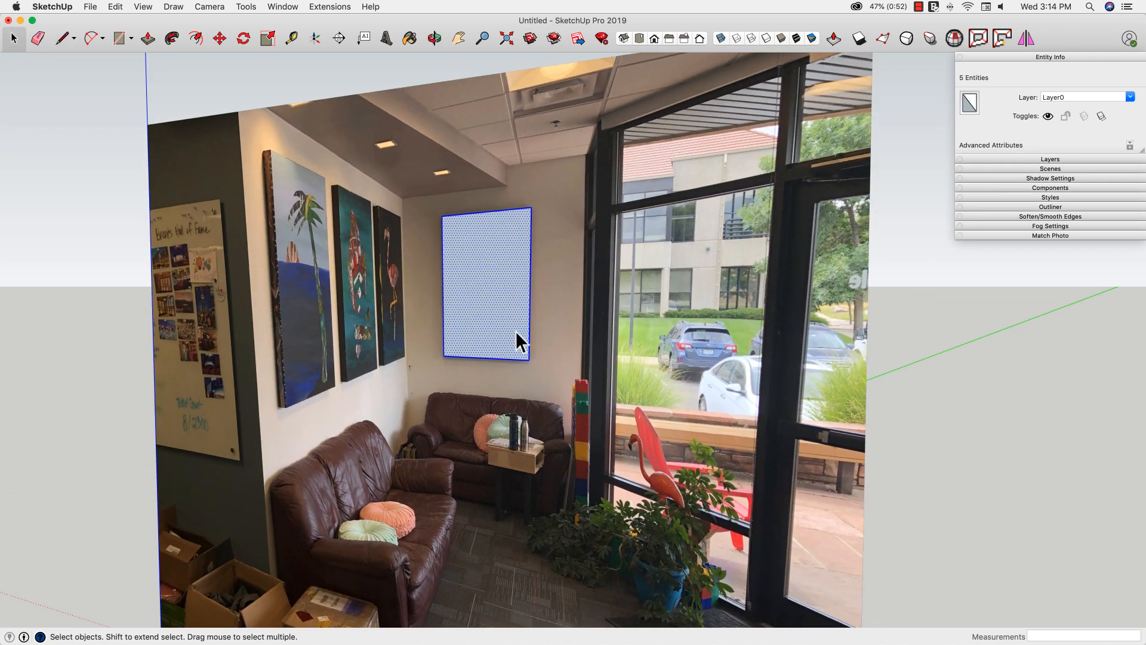
{"action": "key", "text": "m"}
{"action": "left_click", "coordinate": [557, 366]}
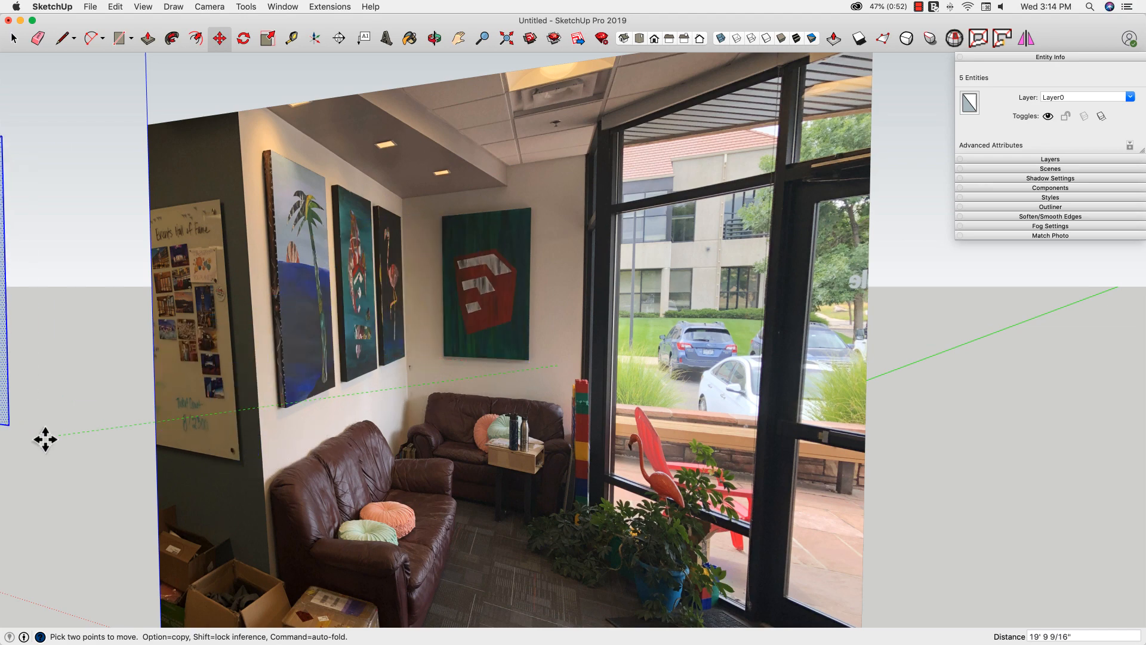
{"action": "middle_click_drag", "start_coordinate": [43, 437], "coordinate": [161, 435]}
{"action": "scroll", "coordinate": [161, 436], "scroll_direction": "down", "scroll_amount": 4}
{"action": "middle_click_drag", "start_coordinate": [165, 263], "coordinate": [187, 274]}
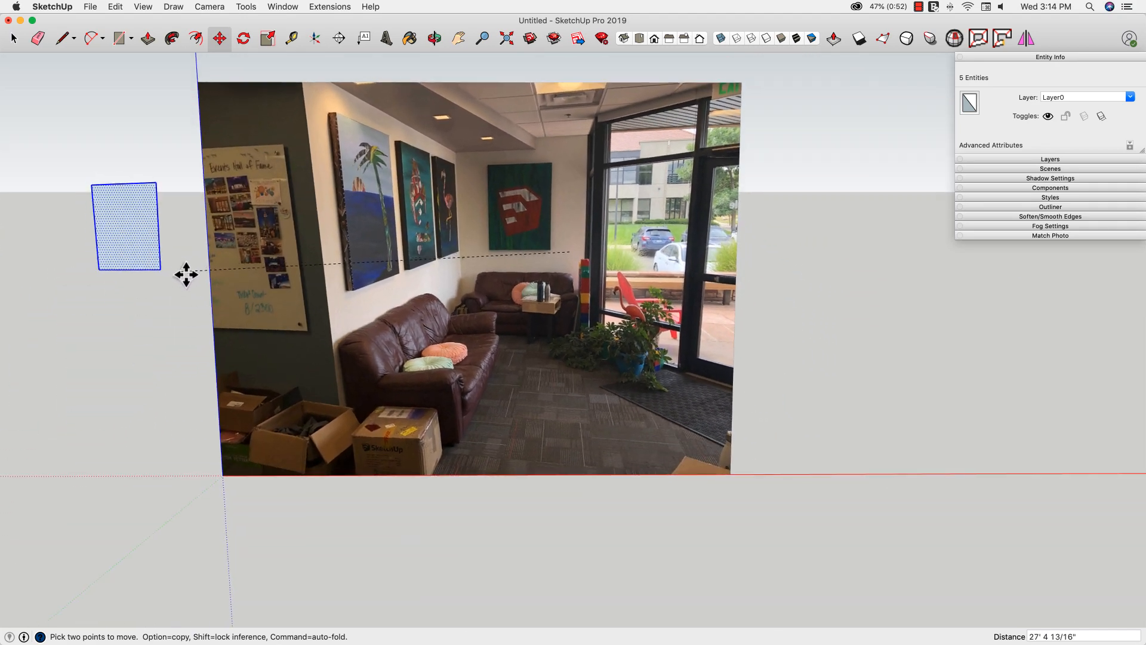
{"action": "left_click", "coordinate": [164, 272]}
{"action": "mouse_move", "coordinate": [465, 350]}
{"action": "middle_mouse_down"}
{"action": "mouse_move", "coordinate": [522, 371]}
{"action": "mouse_move", "coordinate": [520, 407]}
{"action": "middle_mouse_up"}
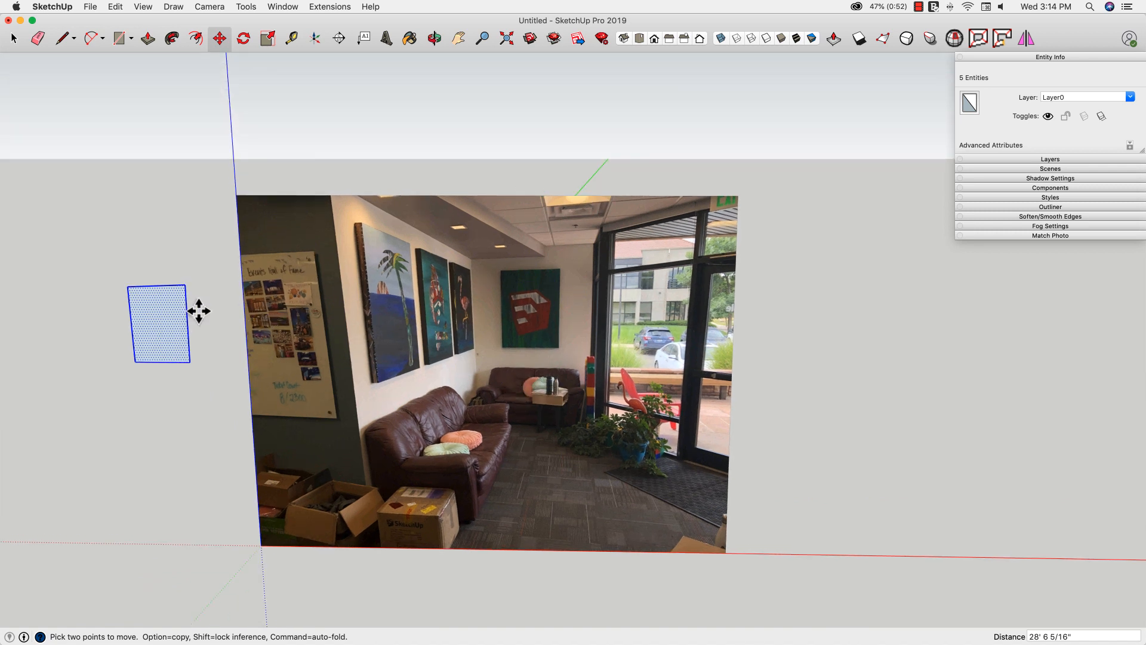
Step: Try the Eraser on the moved face's edges and undo the move off the photo
{"action": "key", "text": "e"}
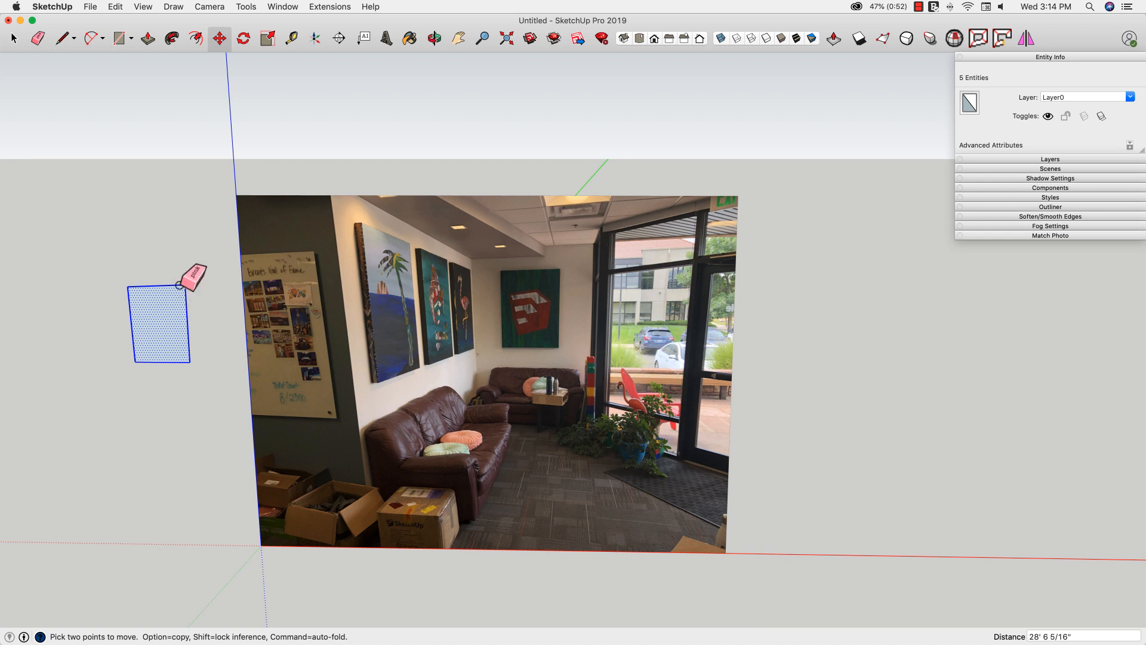
{"action": "mouse_move", "coordinate": [189, 335]}
{"action": "left_mouse_down"}
{"action": "mouse_move", "coordinate": [177, 365]}
{"action": "mouse_move", "coordinate": [142, 328]}
{"action": "mouse_move", "coordinate": [164, 287]}
{"action": "left_mouse_up"}
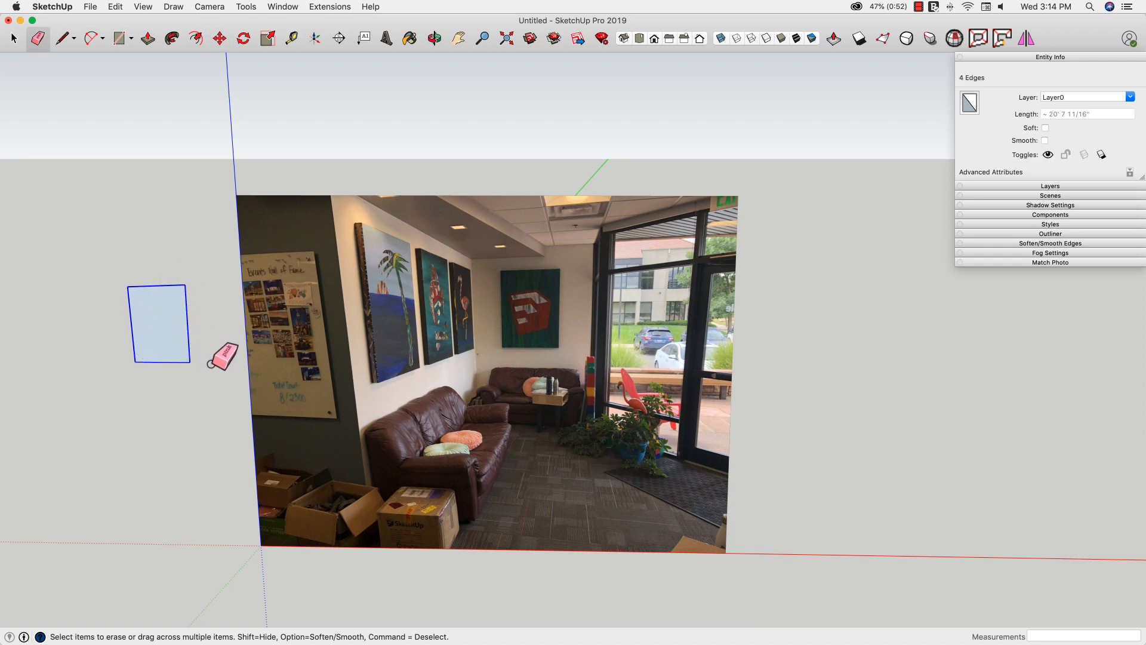
{"action": "key", "text": "Escape"}
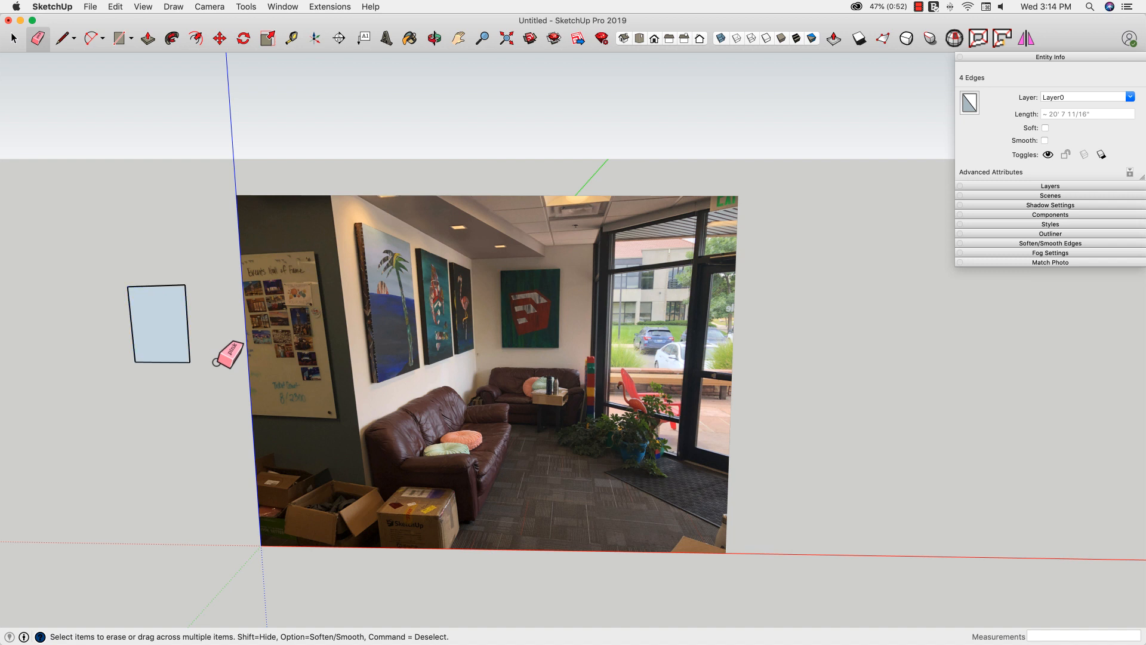
{"action": "key", "text": "super+z"}
{"action": "key", "text": "space"}
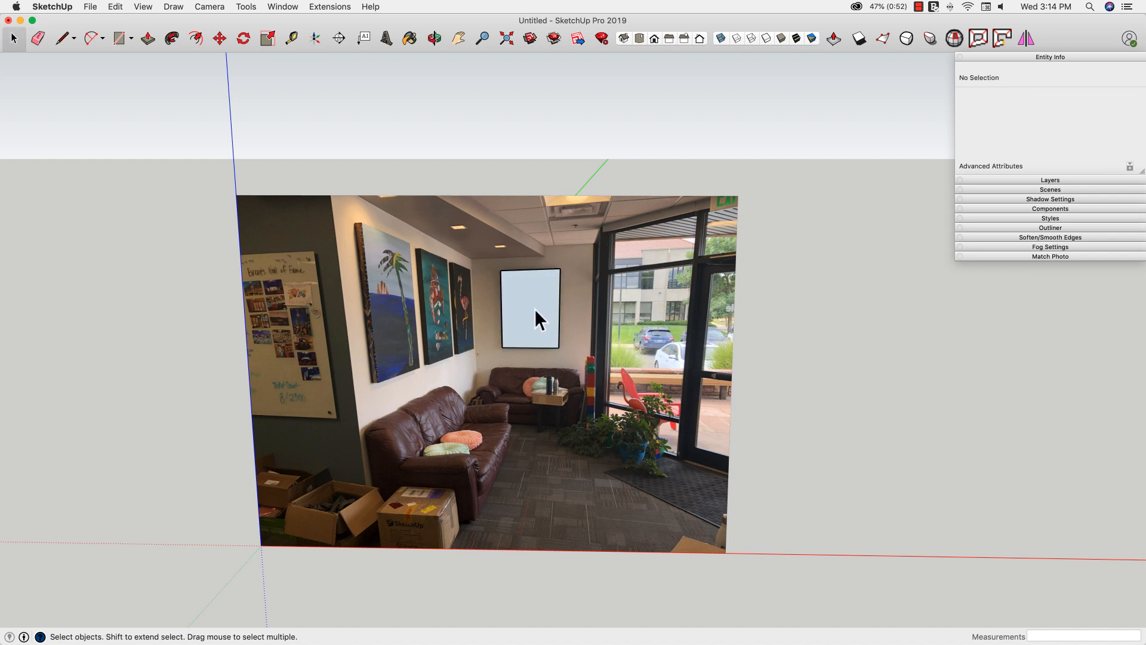
Step: Explode the imported photo into a textured face with edges
{"action": "left_click", "coordinate": [540, 299]}
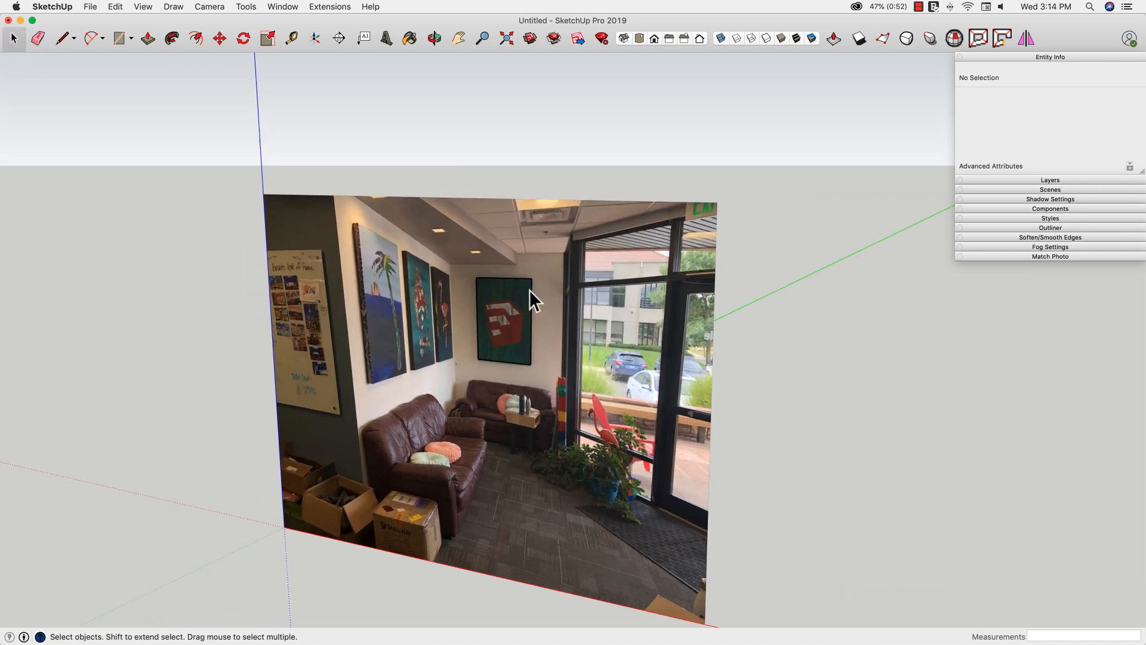
{"action": "left_click", "coordinate": [637, 321]}
{"action": "right_click", "coordinate": [631, 319]}
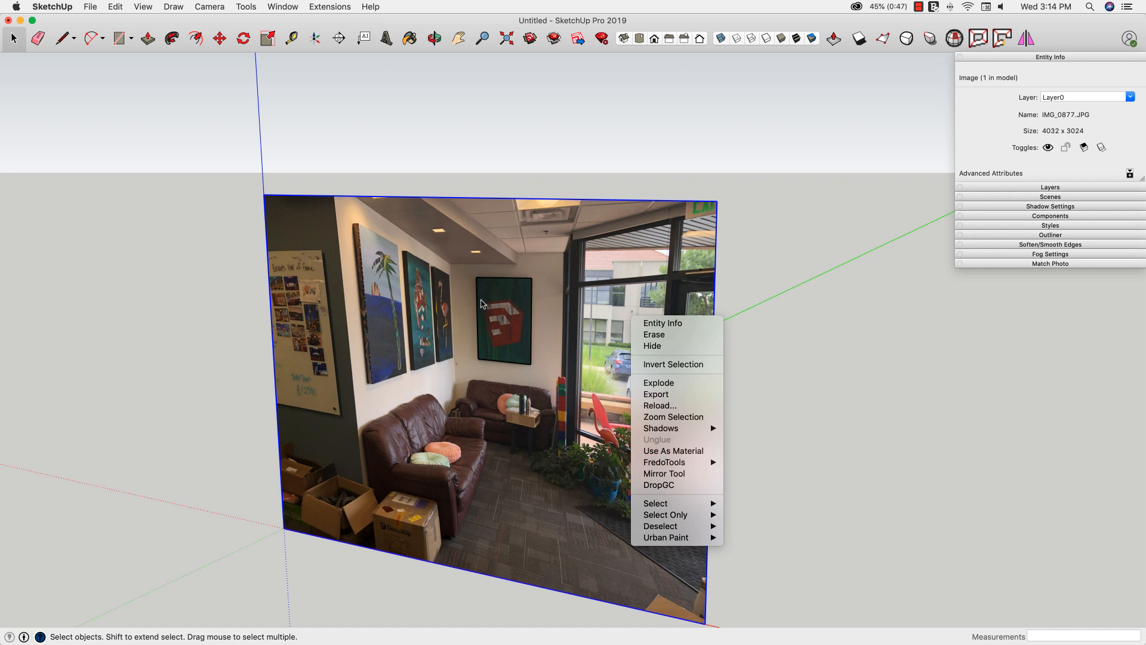
{"action": "left_click", "coordinate": [657, 384]}
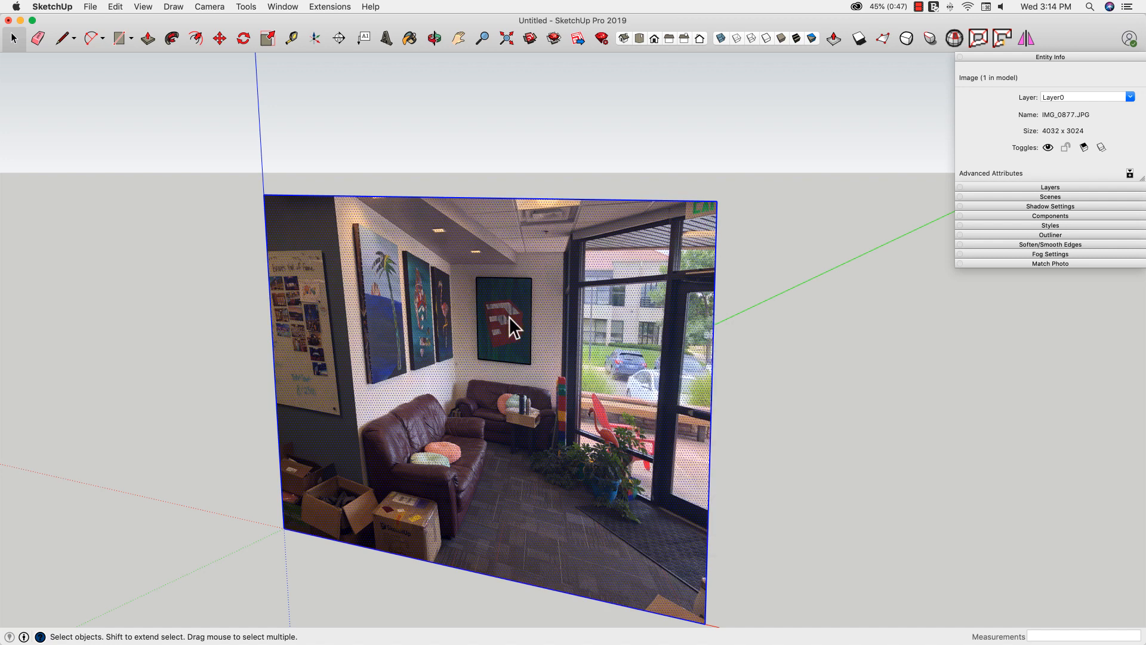
Step: Copy the traced painting face with its texture off the photo, placing the copy beyond the glass-door side
{"action": "scroll", "coordinate": [489, 320], "scroll_direction": "up", "scroll_amount": 2}
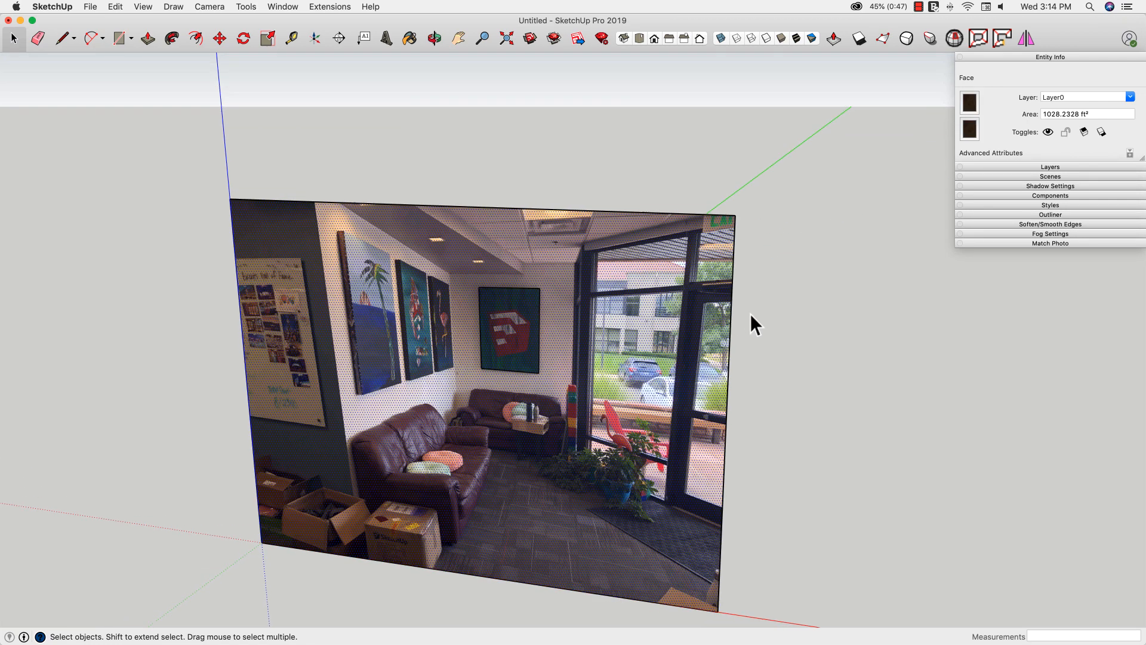
{"action": "left_click", "coordinate": [751, 314]}
{"action": "scroll", "coordinate": [488, 298], "scroll_direction": "up", "scroll_amount": 4}
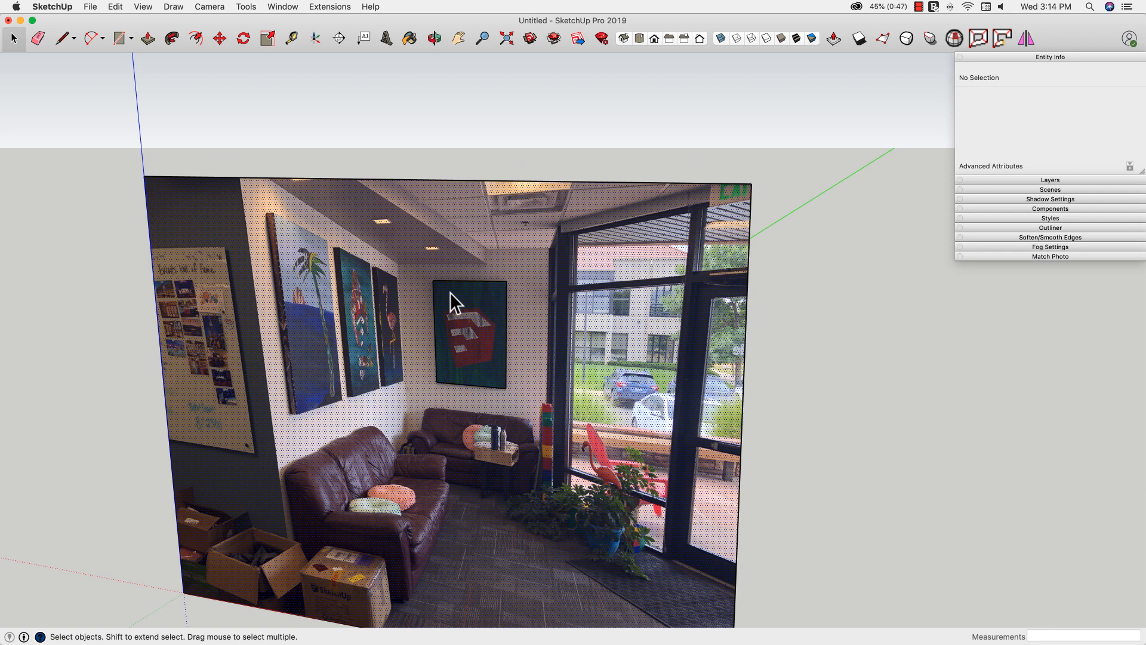
{"action": "key", "text": "l"}
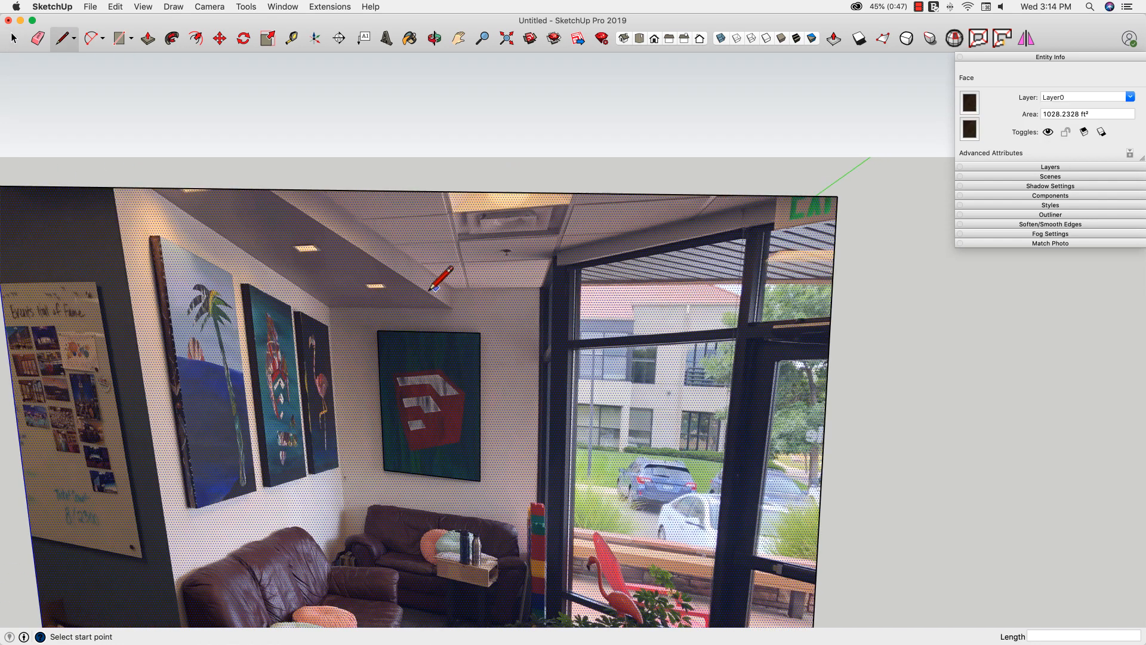
{"action": "key", "text": "space"}
{"action": "left_click", "coordinate": [422, 391]}
{"action": "key", "text": "m"}
{"action": "left_click", "coordinate": [437, 405]}
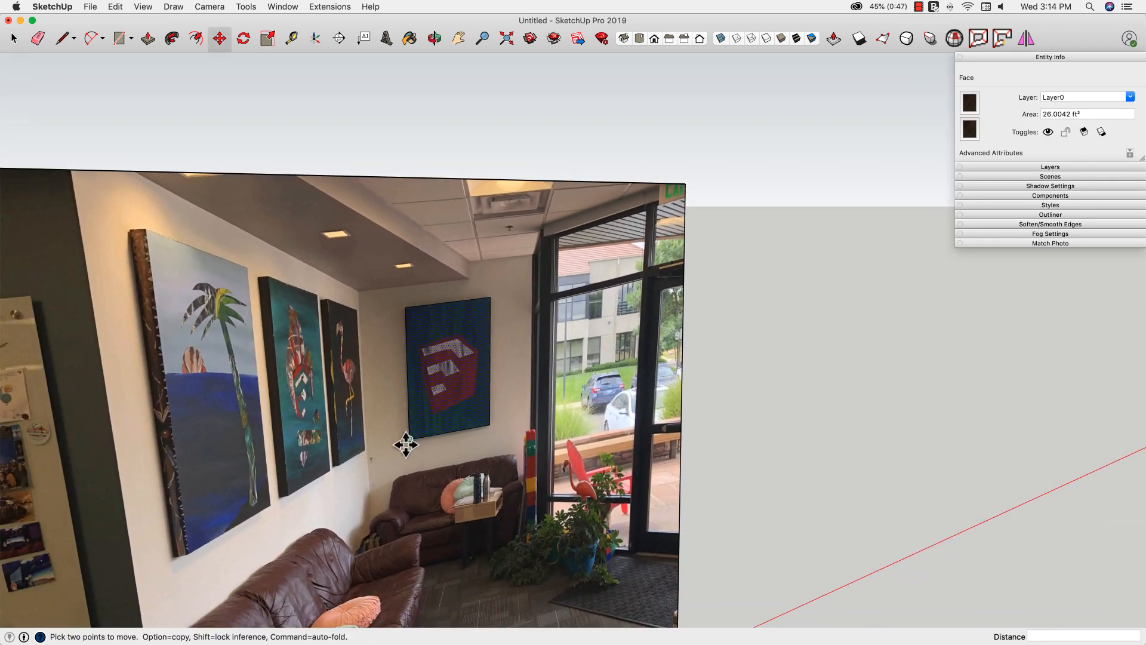
{"action": "key", "text": "alt"}
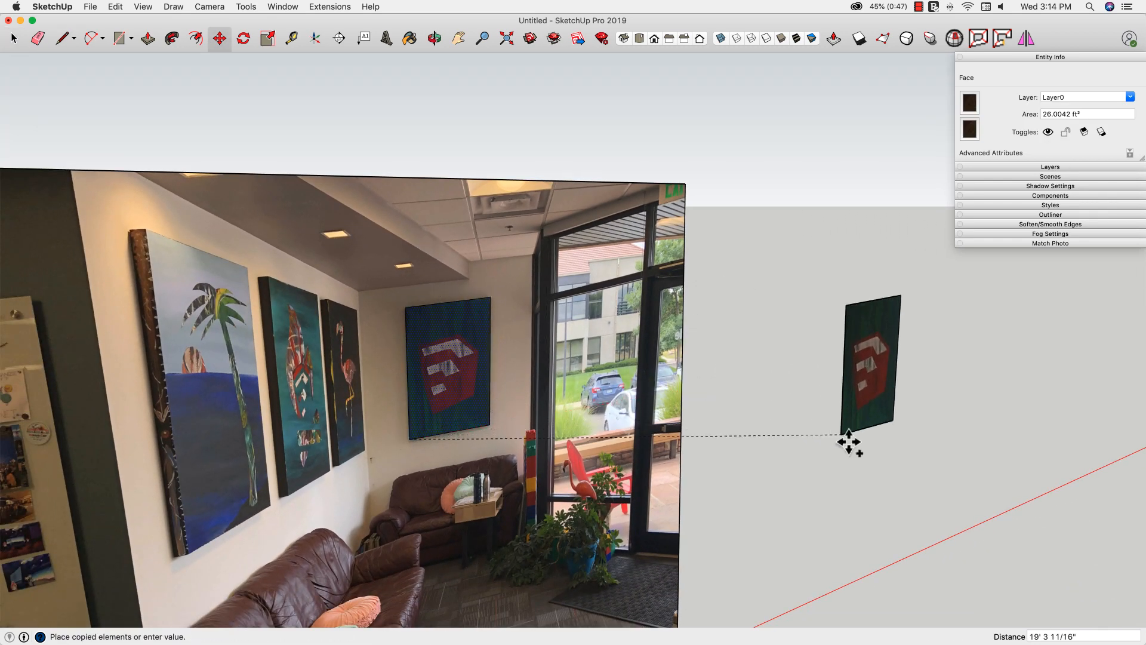
{"action": "left_click", "coordinate": [804, 452]}
{"action": "key", "text": "space"}
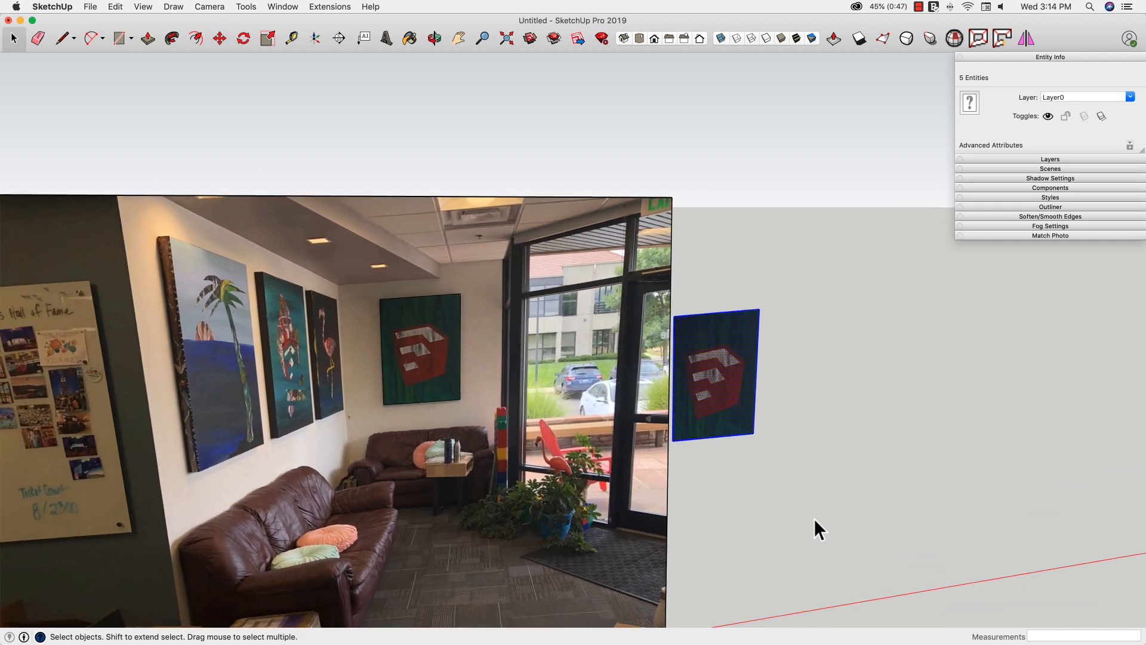
{"action": "left_click", "coordinate": [801, 511]}
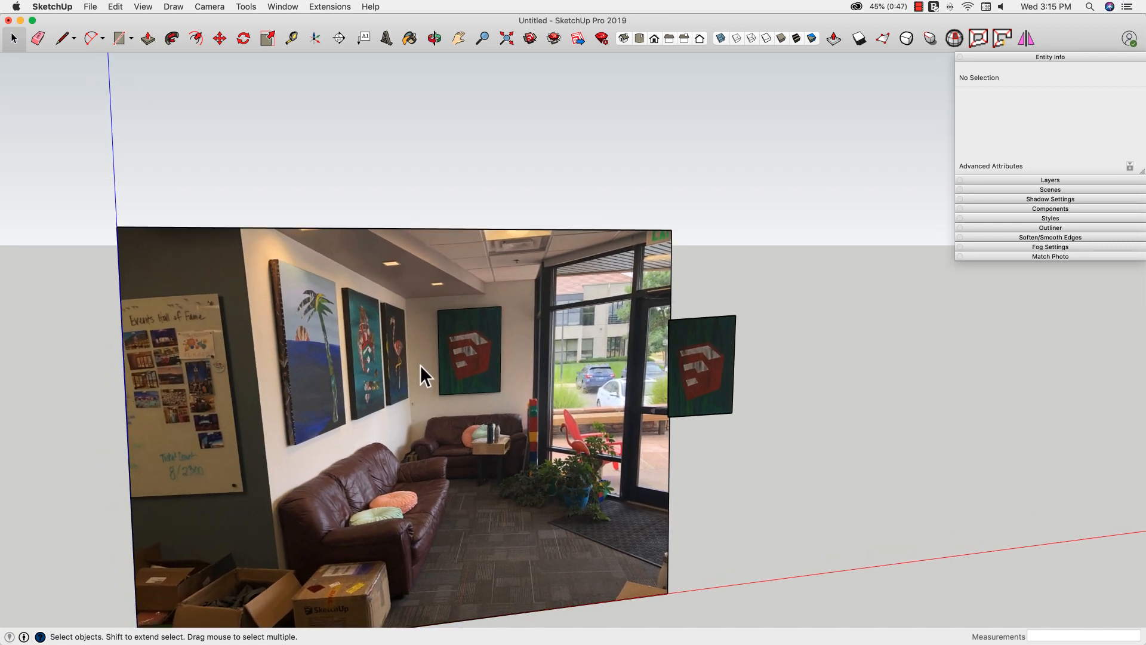
{"action": "middle_click_drag", "start_coordinate": [508, 385], "coordinate": [442, 383]}
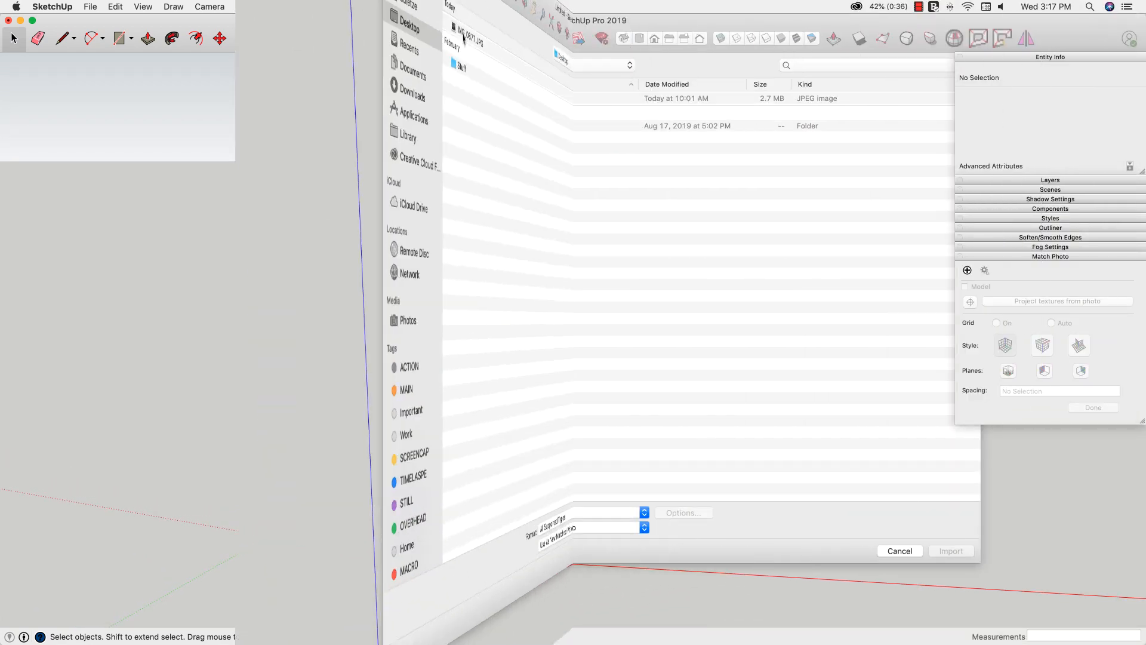
Step: Import IMG_0877.JPG from the Desktop as a new matched photo
{"action": "left_click", "coordinate": [299, 99]}
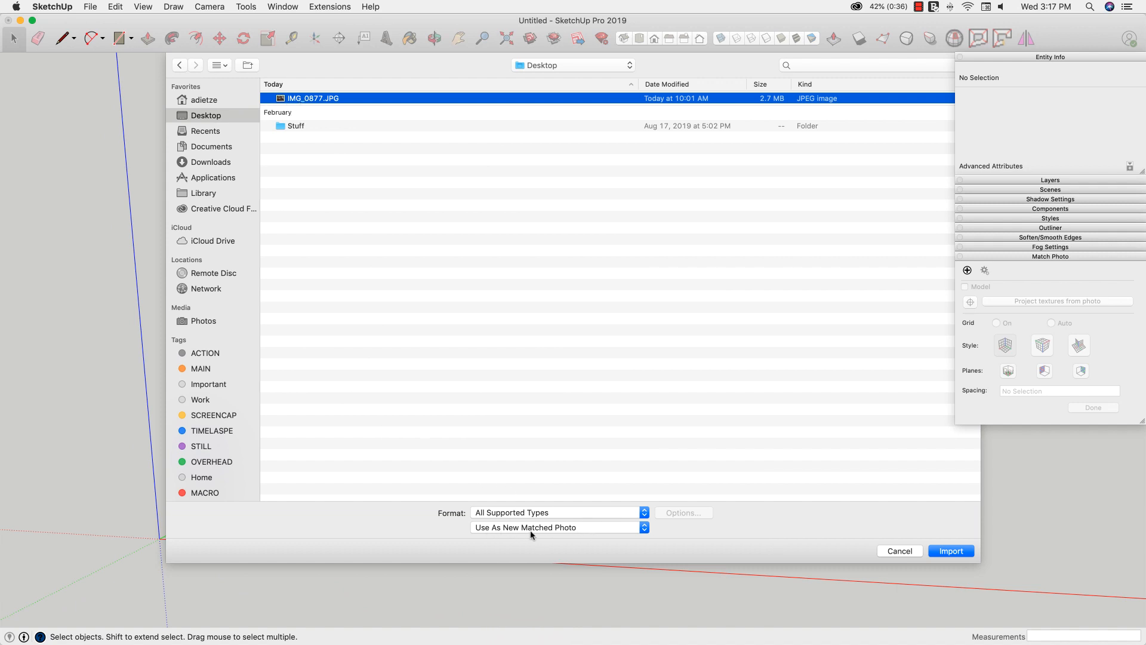
{"action": "left_click", "coordinate": [961, 553]}
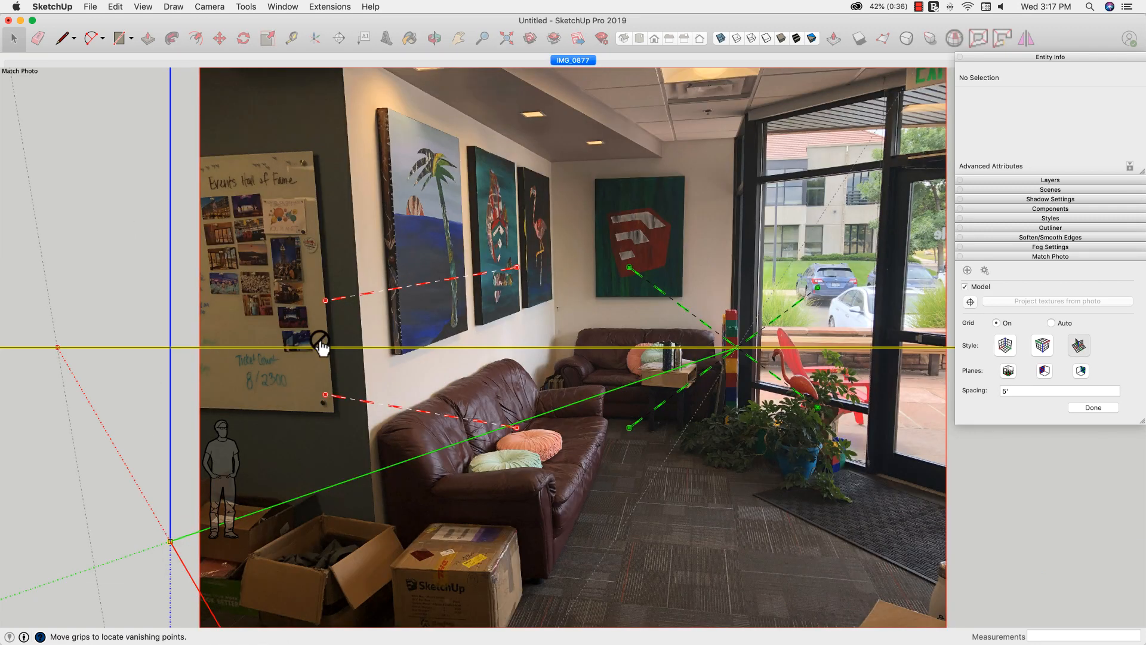
Step: Align one red perspective bar with the ceiling edge above the three-painting wall and the other with those paintings' bottom edges
{"action": "left_click_drag", "start_coordinate": [325, 301], "coordinate": [386, 68]}
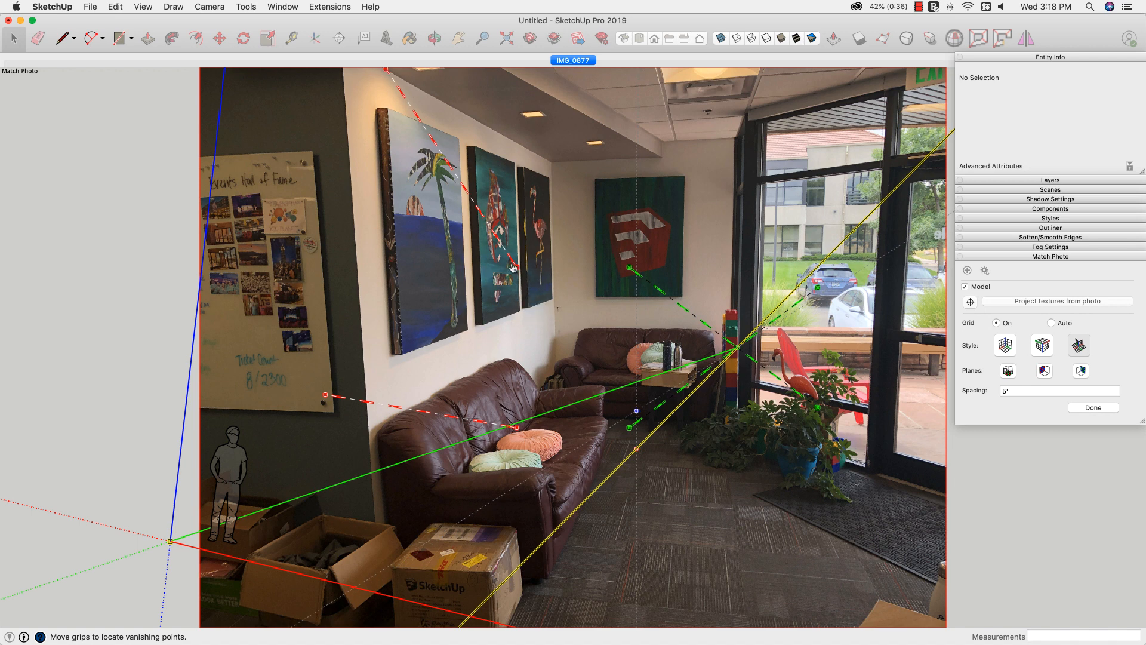
{"action": "left_click_drag", "start_coordinate": [518, 267], "coordinate": [554, 163]}
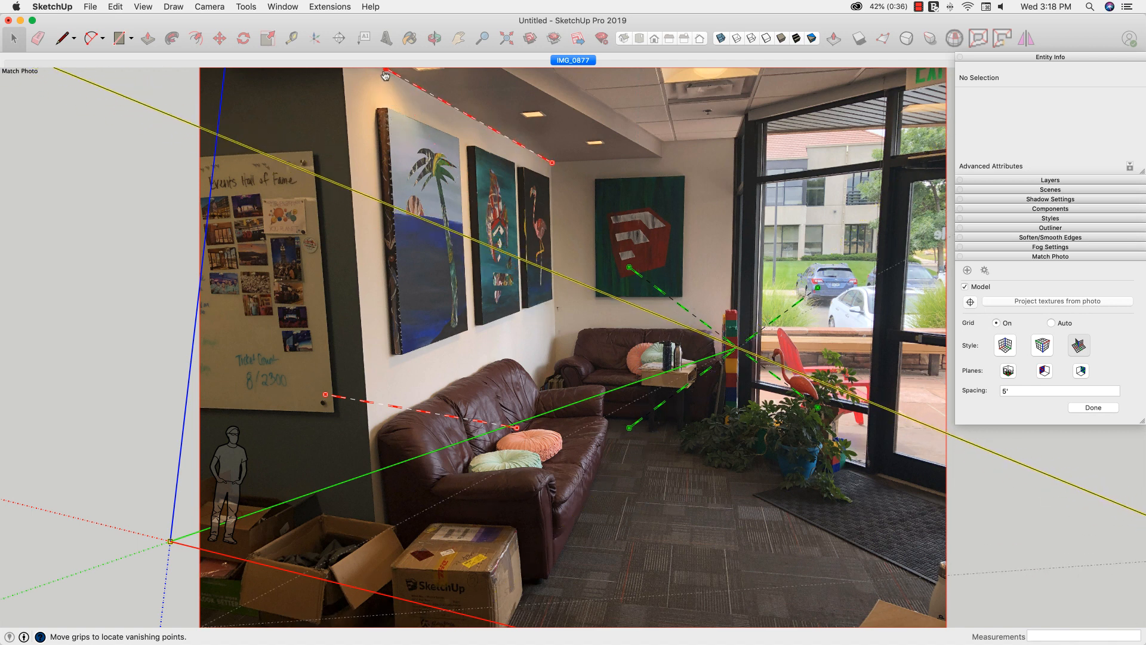
{"action": "left_click_drag", "start_coordinate": [385, 74], "coordinate": [385, 77]}
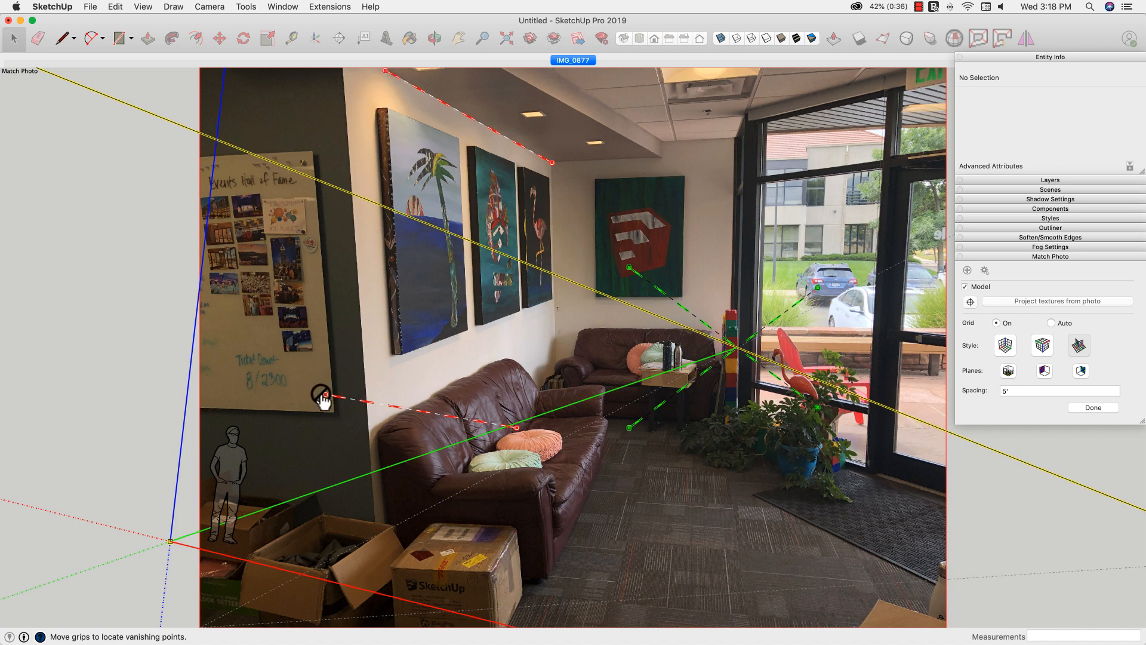
{"action": "left_click_drag", "start_coordinate": [325, 397], "coordinate": [404, 359]}
{"action": "left_click_drag", "start_coordinate": [516, 427], "coordinate": [554, 298]}
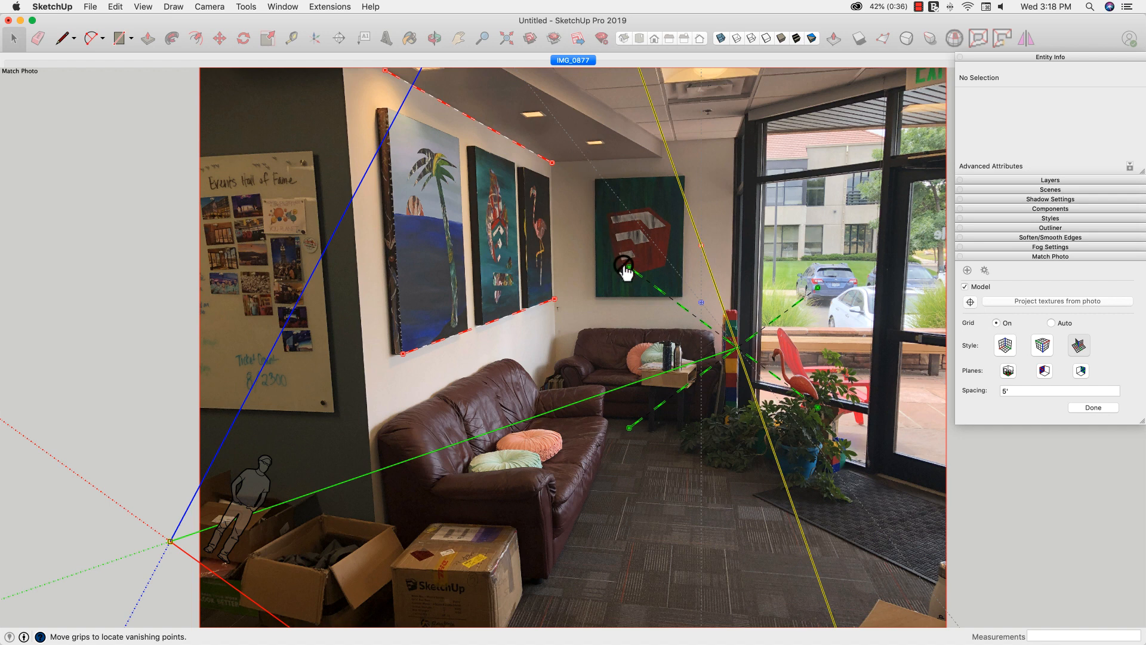
Step: Align one green perspective bar with the ceiling edge of the back wall and the other with the SketchUp painting's bottom edge
{"action": "mouse_move", "coordinate": [629, 271]}
{"action": "left_mouse_down"}
{"action": "mouse_move", "coordinate": [662, 197]}
{"action": "mouse_move", "coordinate": [552, 167]}
{"action": "left_mouse_up"}
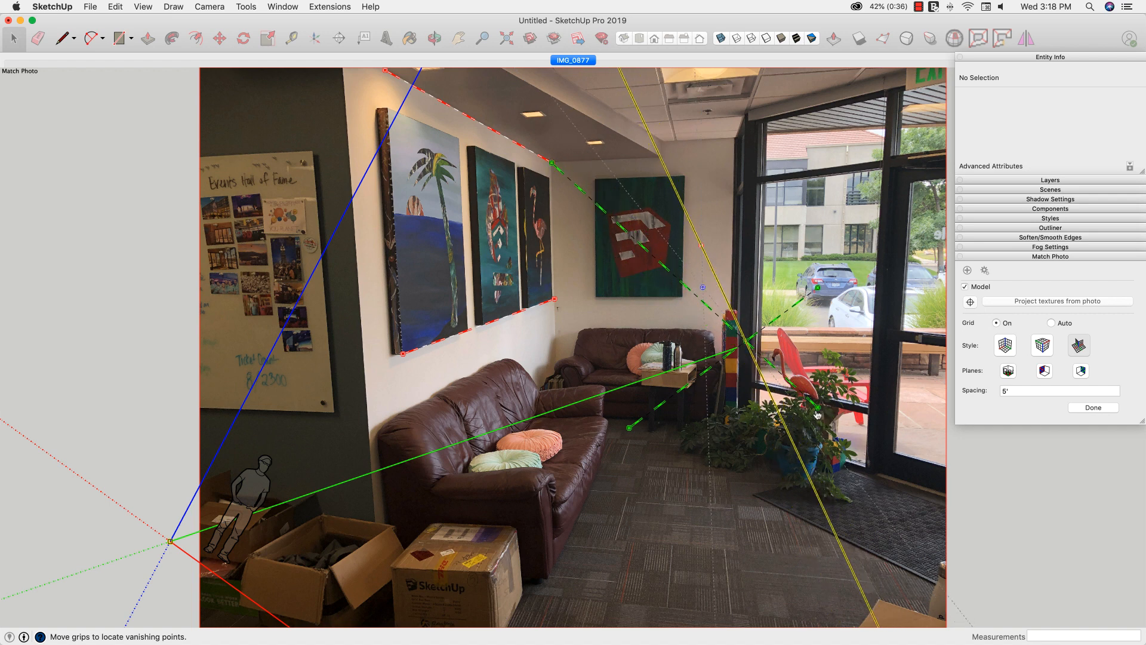
{"action": "left_click_drag", "start_coordinate": [820, 413], "coordinate": [686, 158]}
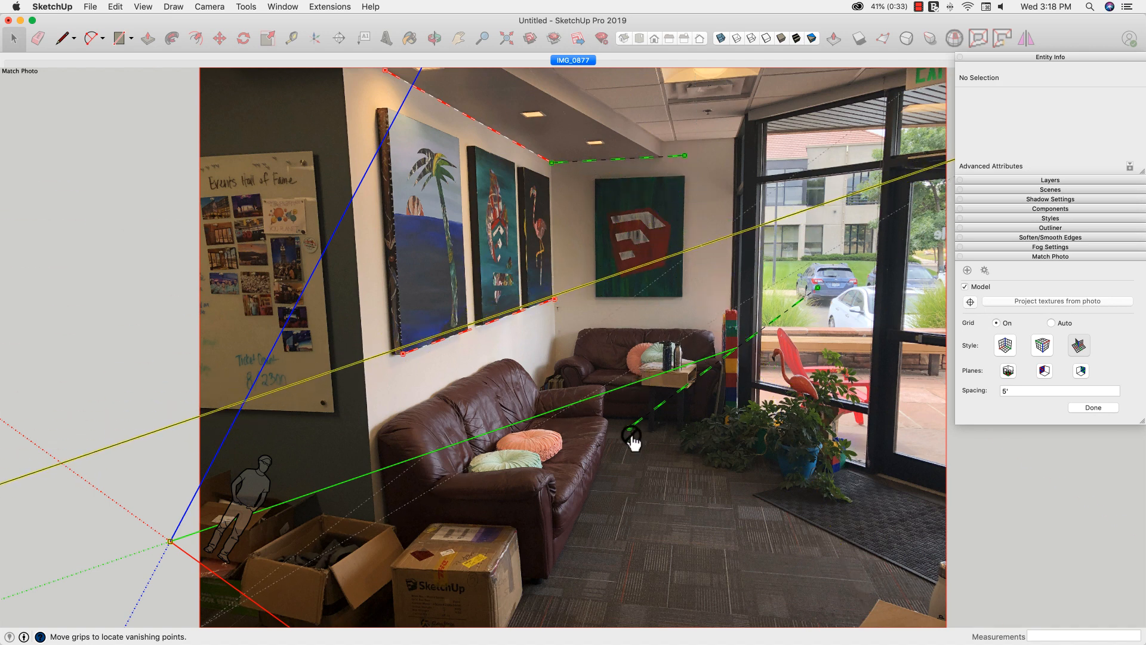
{"action": "left_click_drag", "start_coordinate": [630, 428], "coordinate": [596, 295]}
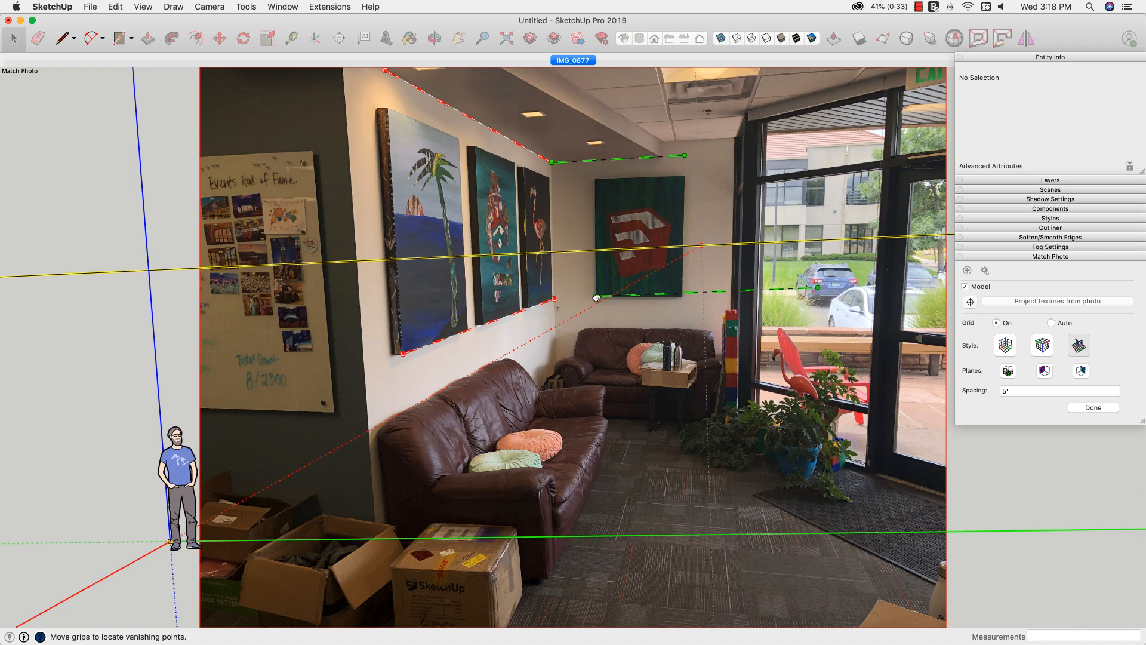
{"action": "left_click_drag", "start_coordinate": [818, 287], "coordinate": [701, 297]}
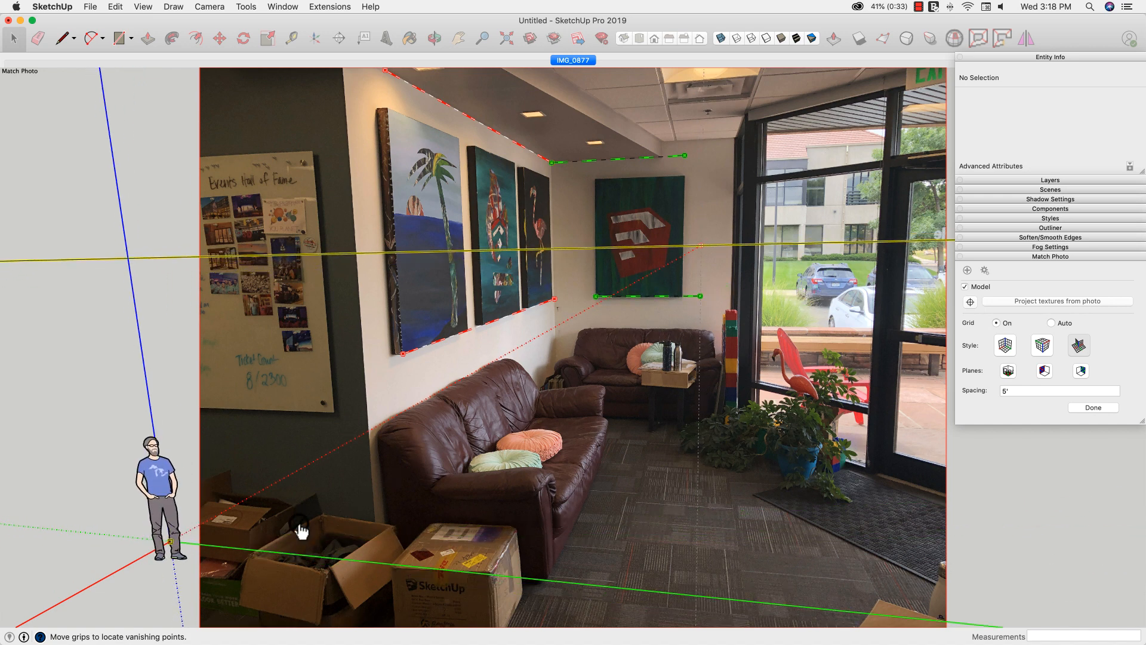
Step: Place the axis origin at the base of the dark wall's near corner, fine-tune the red and green bars, and finish the photo match
{"action": "mouse_move", "coordinate": [170, 542]}
{"action": "left_mouse_down"}
{"action": "mouse_move", "coordinate": [379, 581]}
{"action": "mouse_move", "coordinate": [380, 595]}
{"action": "left_mouse_up"}
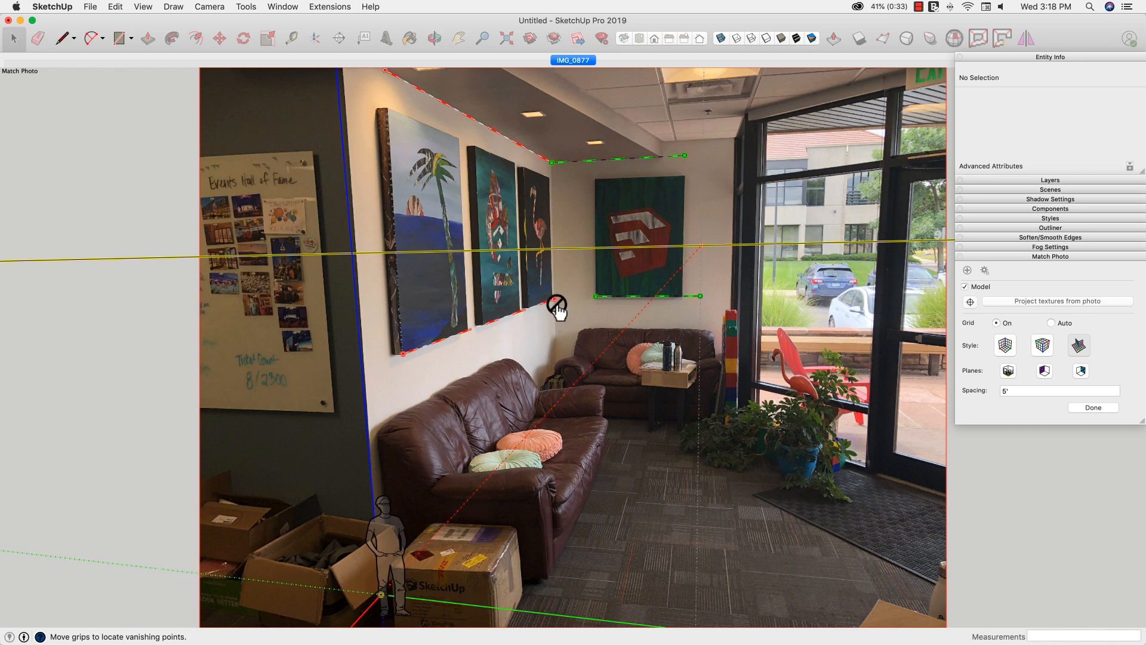
{"action": "left_click_drag", "start_coordinate": [557, 305], "coordinate": [555, 300]}
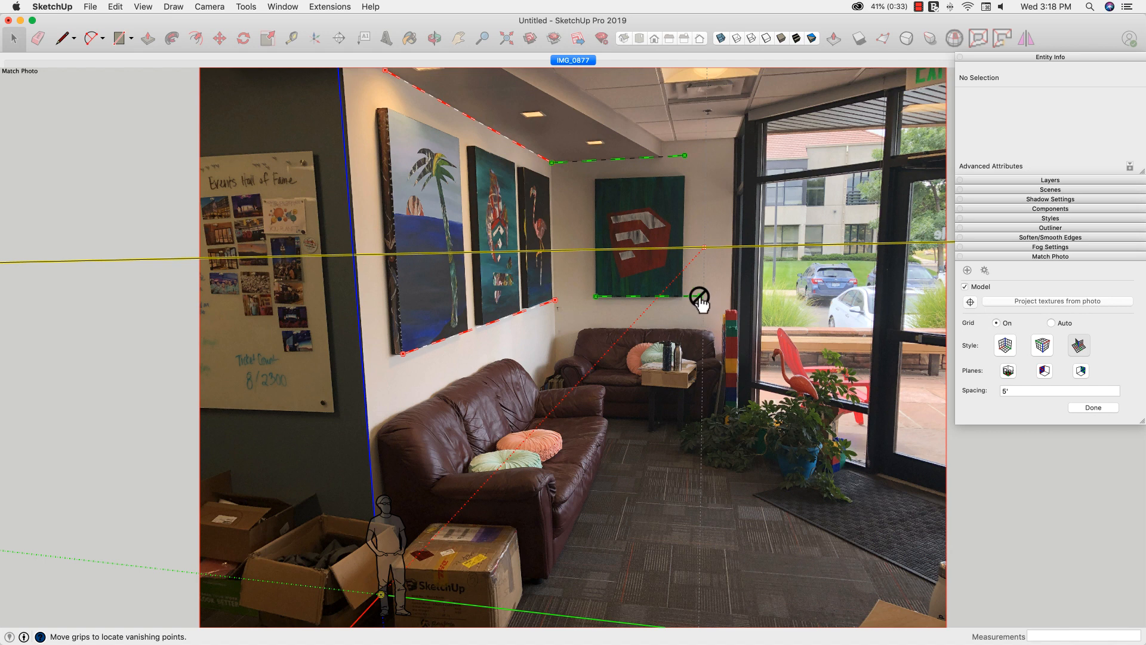
{"action": "left_click_drag", "start_coordinate": [684, 156], "coordinate": [688, 157]}
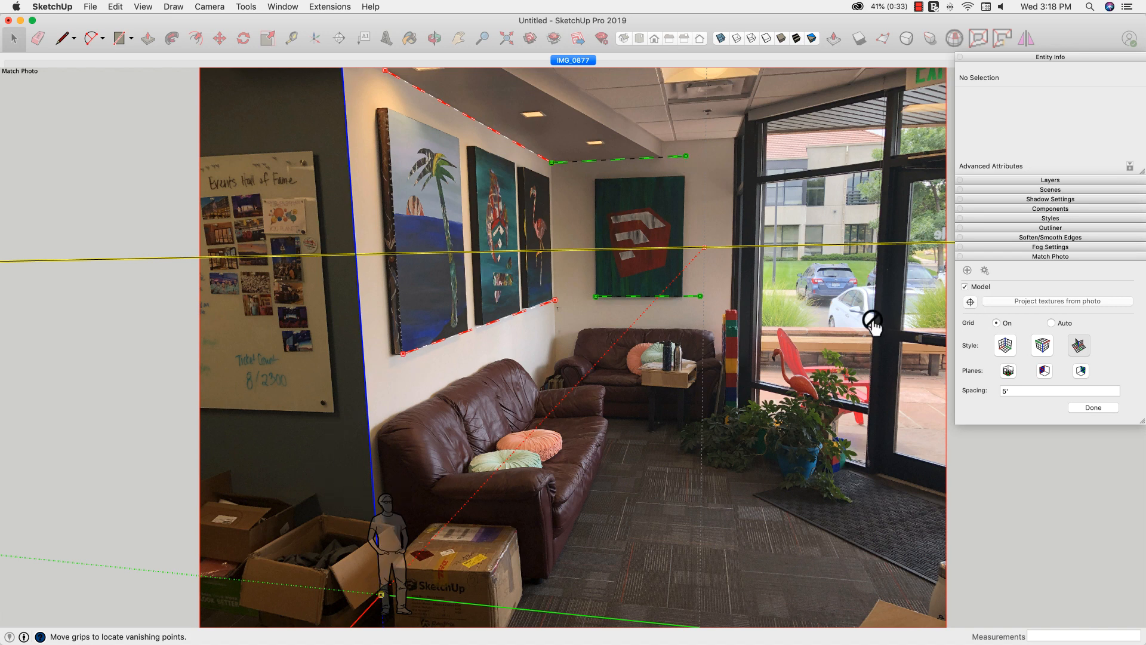
{"action": "left_click", "coordinate": [1093, 408]}
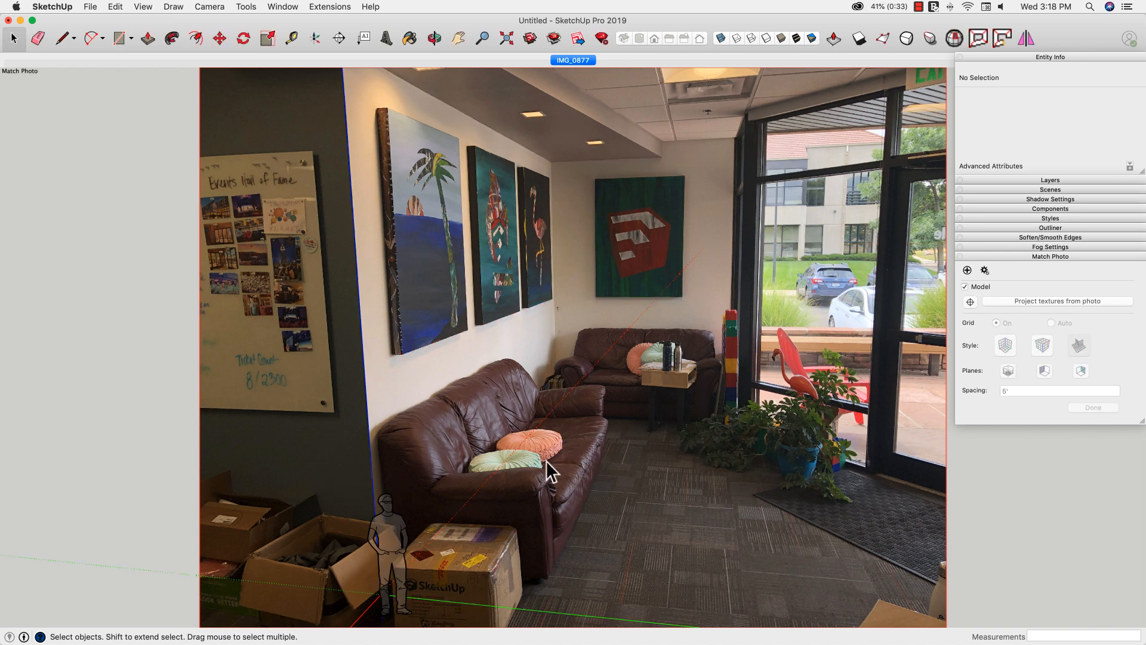
Step: Delete the scale figure and trace the three-painting wall with lines from the origin as a closed face about 25' 8 5/8" high
{"action": "left_click", "coordinate": [386, 537]}
{"action": "key", "text": "Delete"}
{"action": "key", "text": "l"}
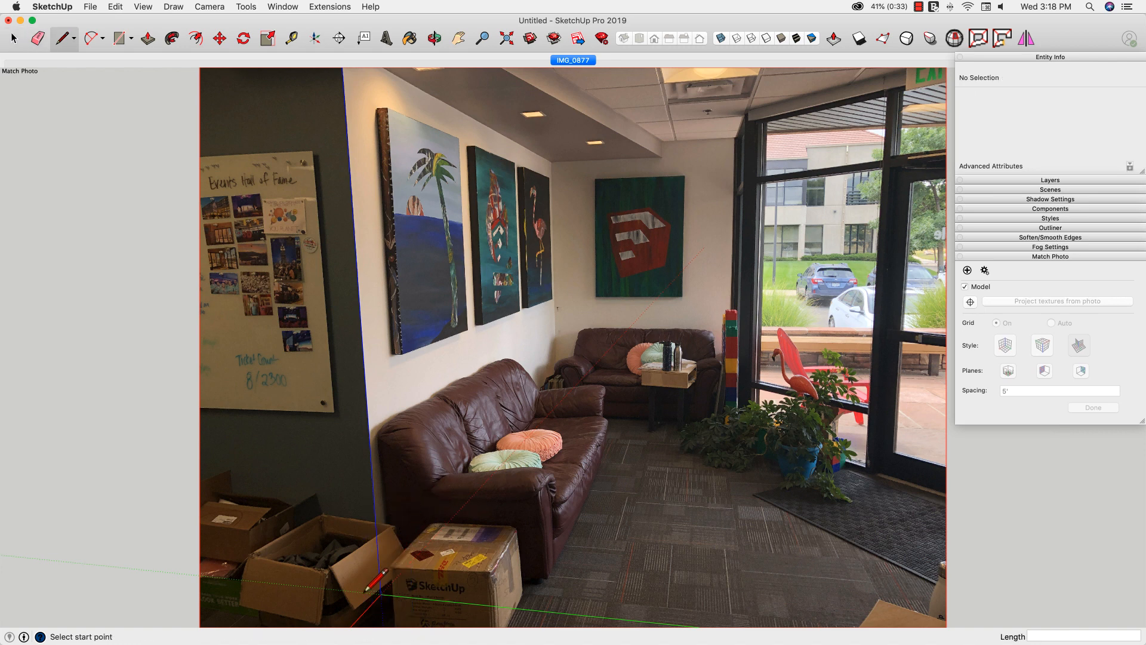
{"action": "left_click", "coordinate": [381, 594]}
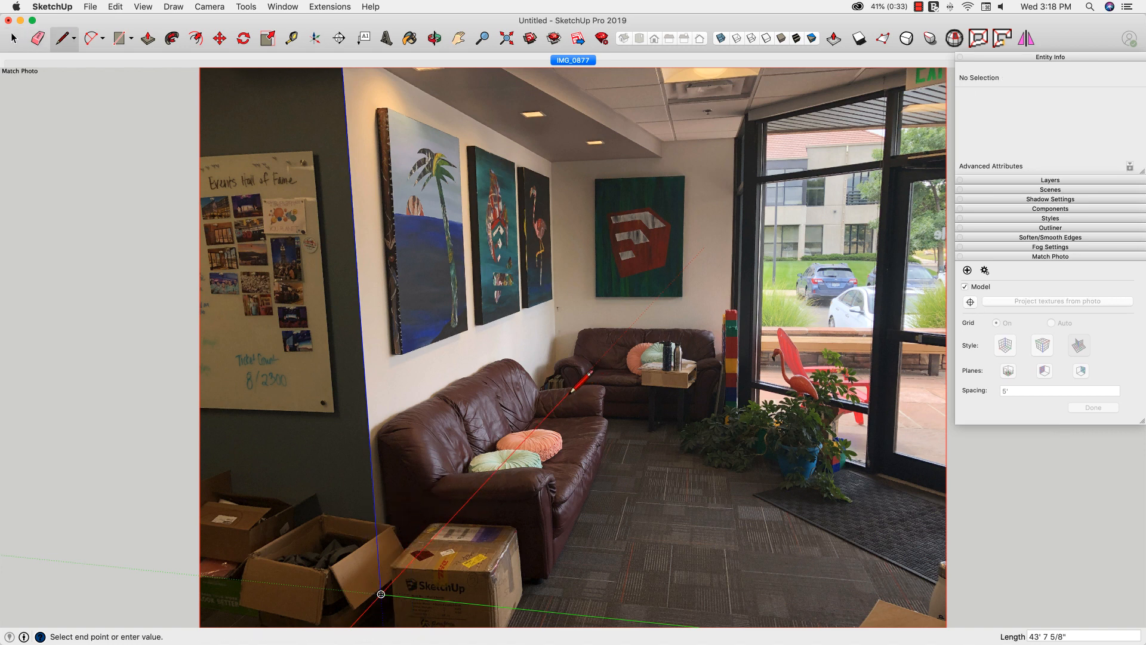
{"action": "left_click", "coordinate": [557, 405]}
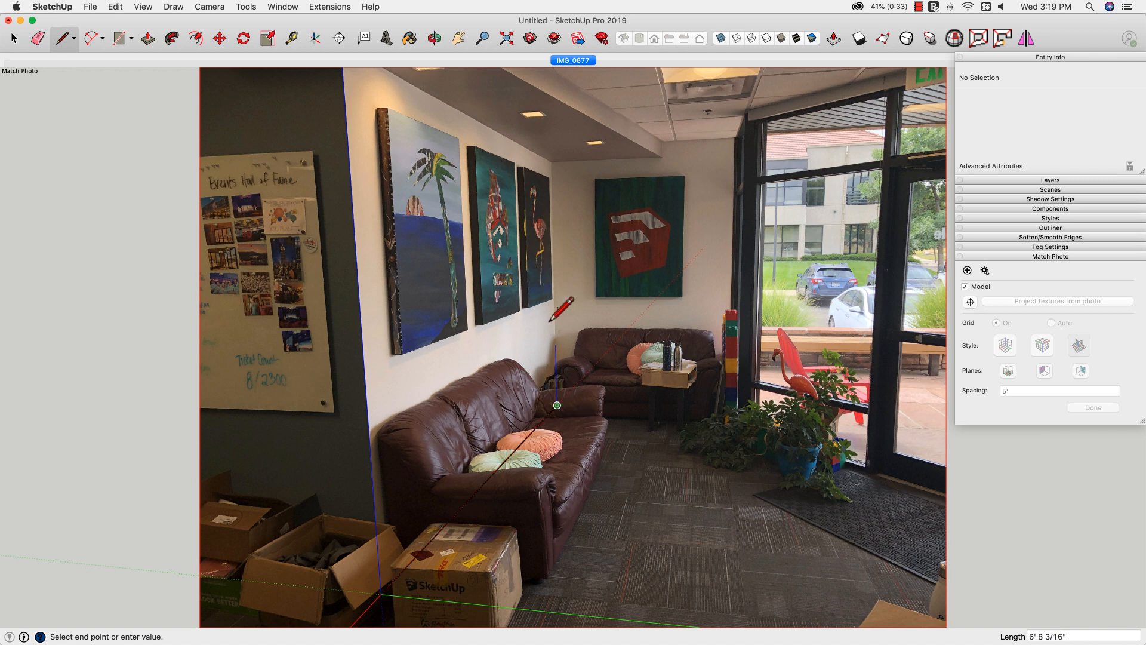
{"action": "left_click", "coordinate": [551, 161]}
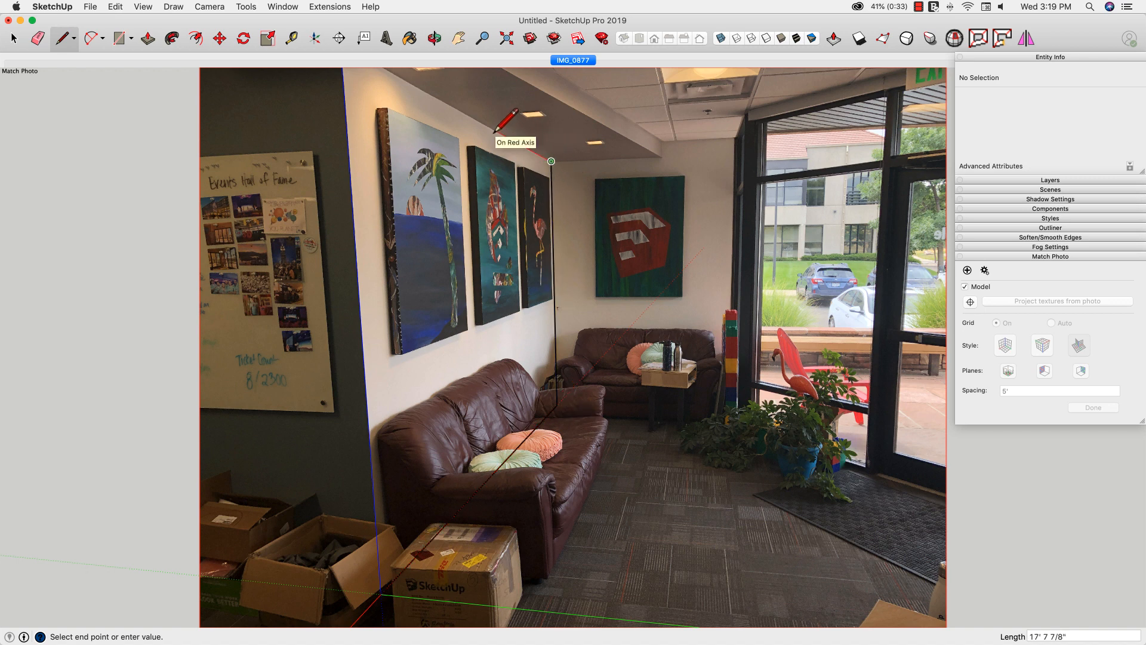
{"action": "key", "text": "Escape"}
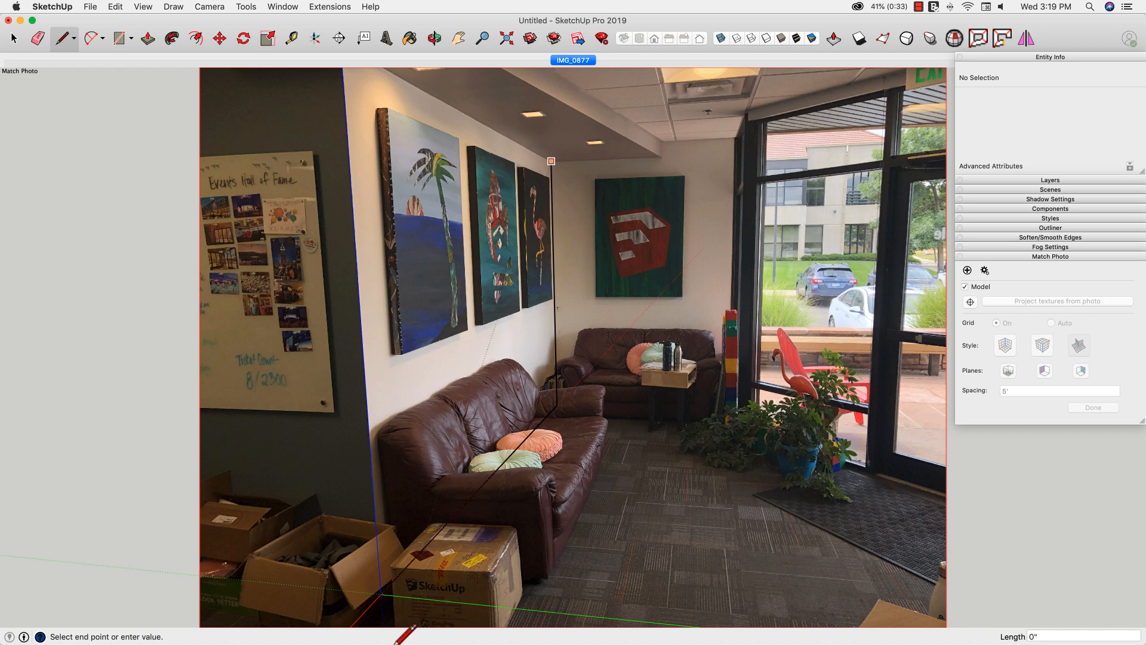
{"action": "left_click", "coordinate": [380, 583]}
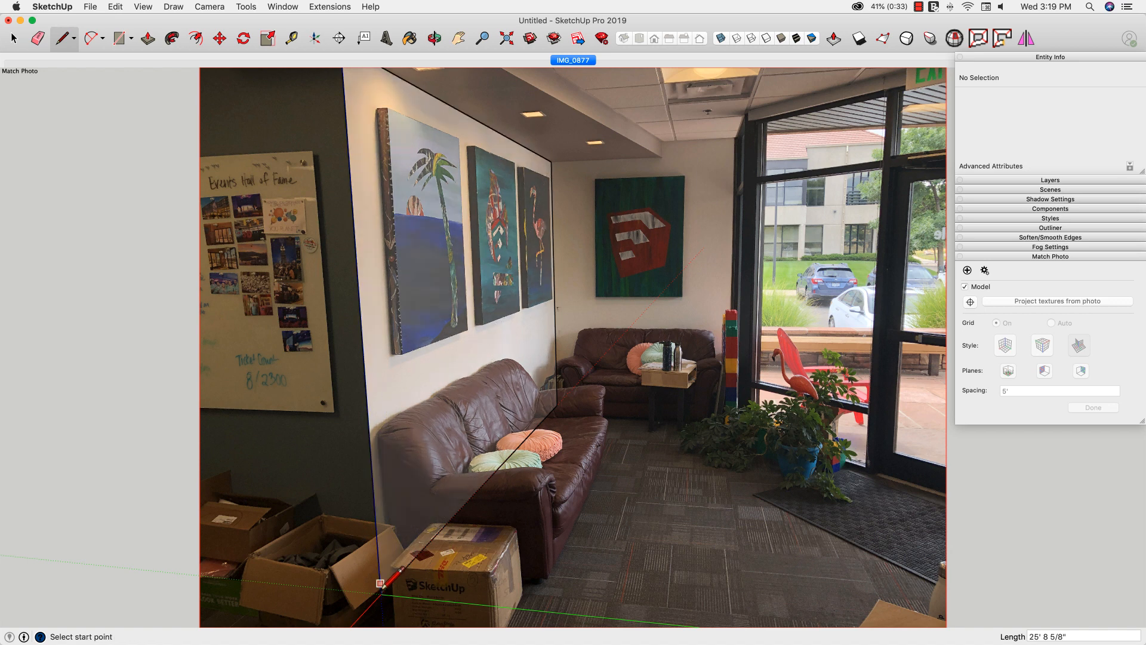
Step: Trace the back wall with lines following the soffit step, closing a face about 18' 2 9/16" wide along the floor
{"action": "left_click", "coordinate": [551, 162]}
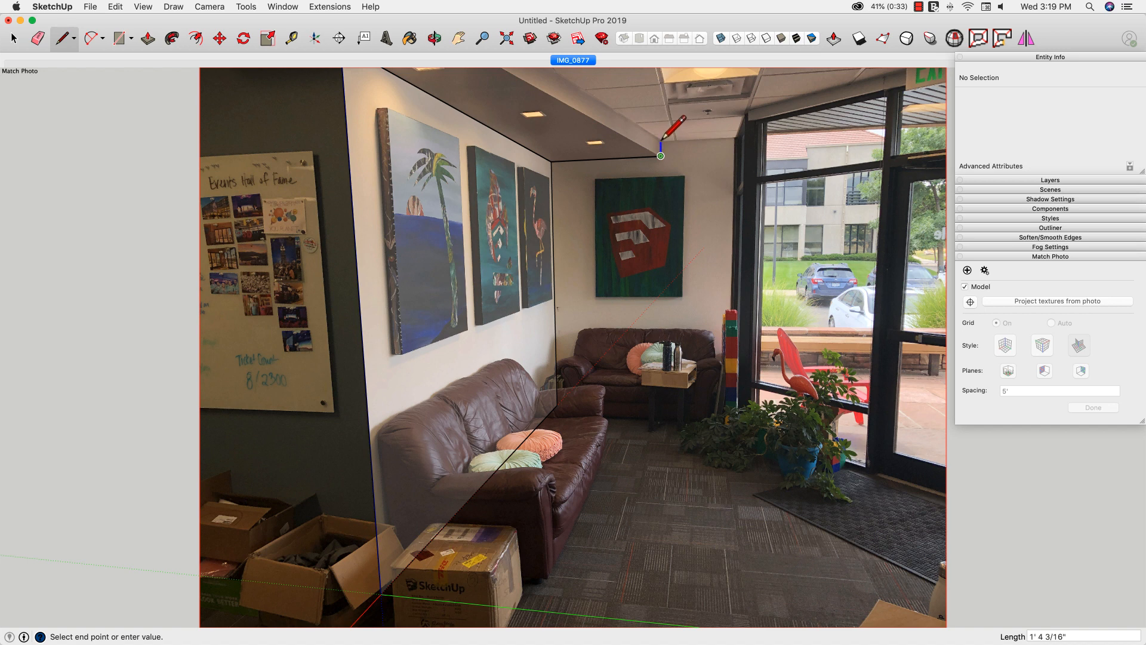
{"action": "left_click", "coordinate": [661, 140]}
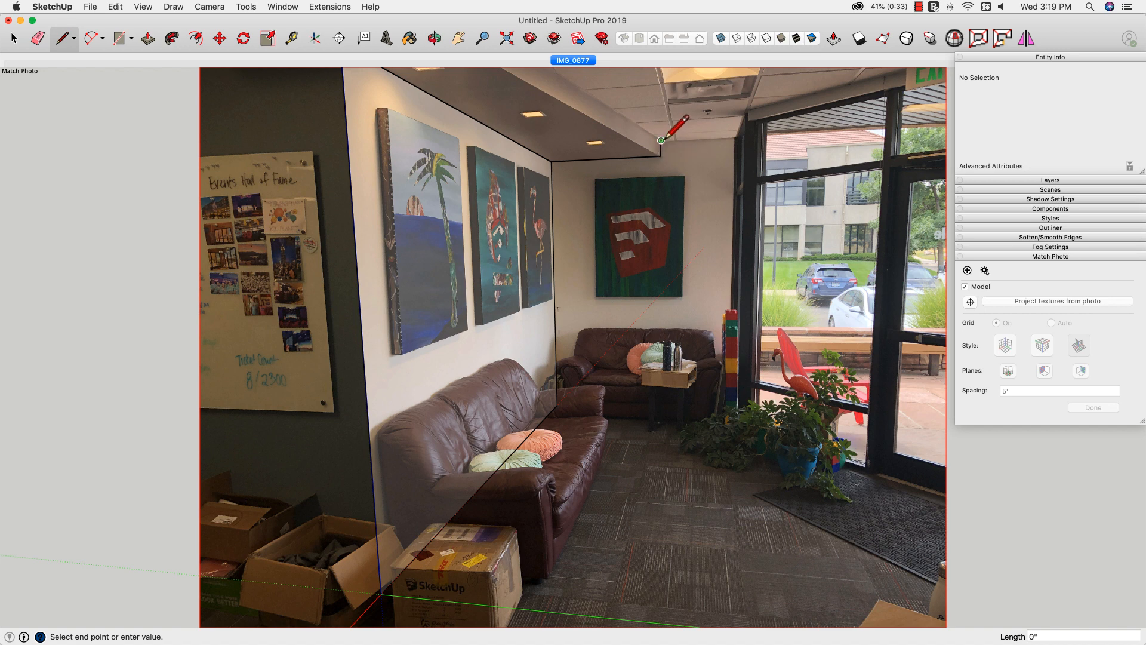
{"action": "left_click", "coordinate": [734, 136]}
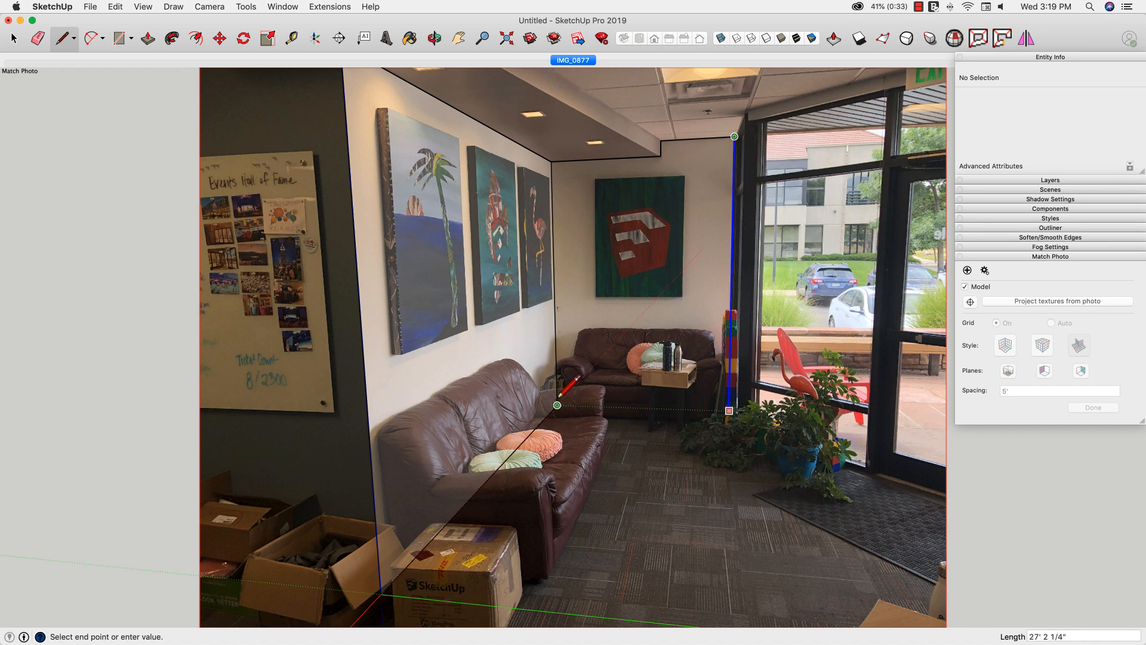
{"action": "left_click", "coordinate": [728, 410]}
{"action": "left_click", "coordinate": [557, 405]}
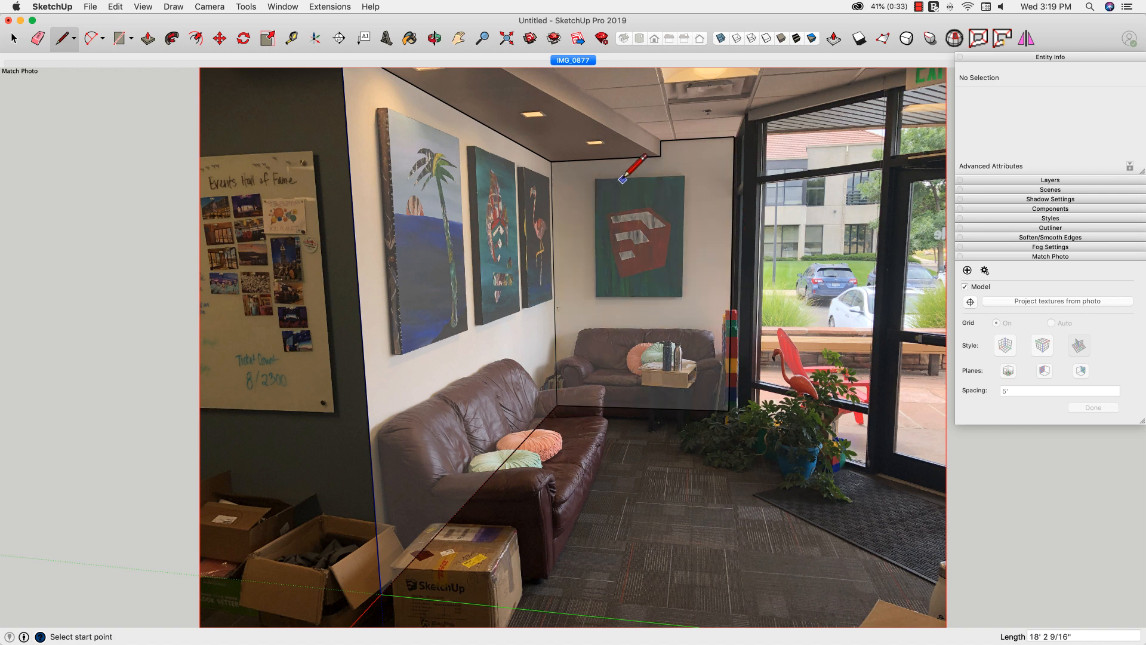
Step: Draw a rectangle over the soffit's end at the back wall's upper corner and extrude it 38' 1" along the three-painting wall
{"action": "key", "text": "r"}
{"action": "left_click", "coordinate": [551, 161]}
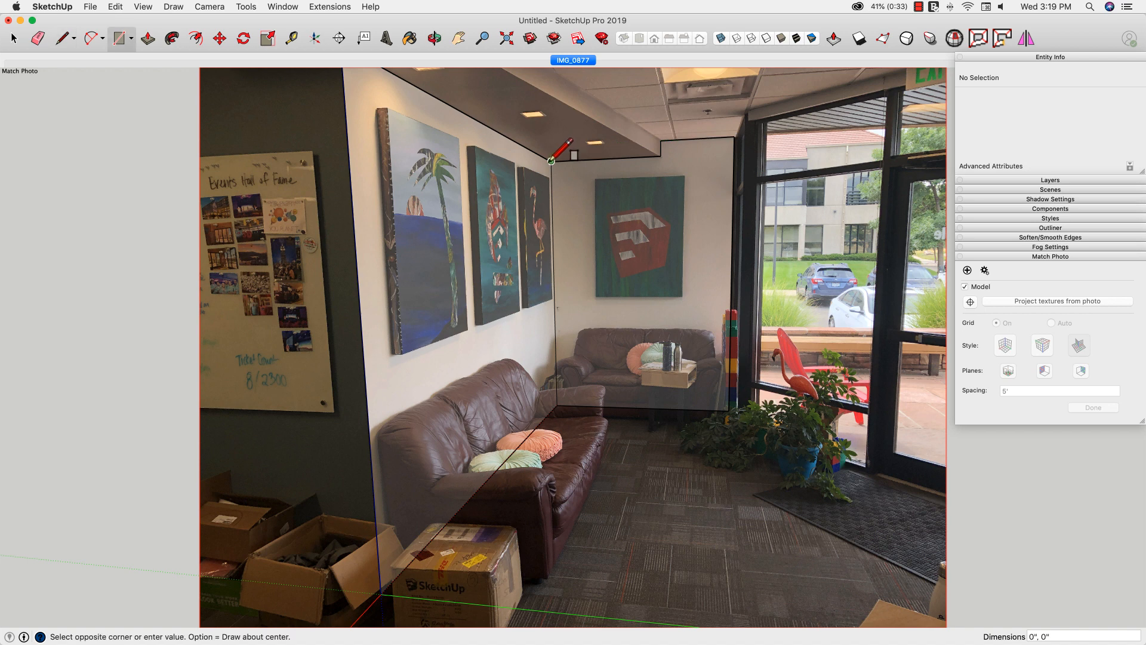
{"action": "left_click", "coordinate": [661, 142]}
{"action": "key", "text": "p"}
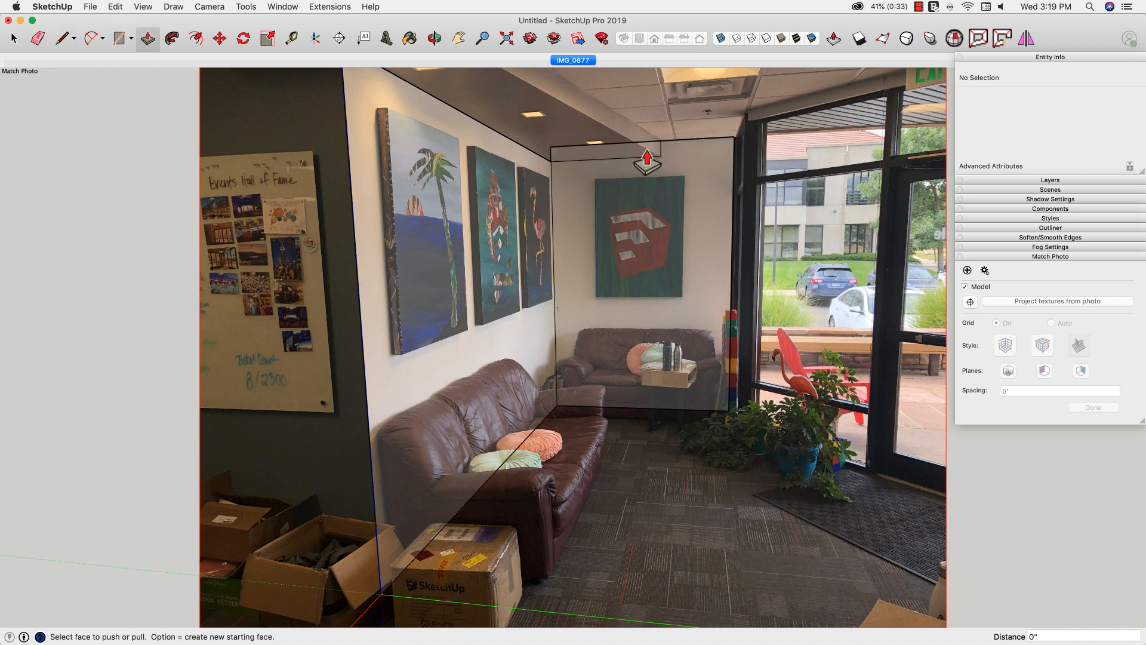
{"action": "left_click", "coordinate": [647, 160]}
{"action": "left_click", "coordinate": [350, 194]}
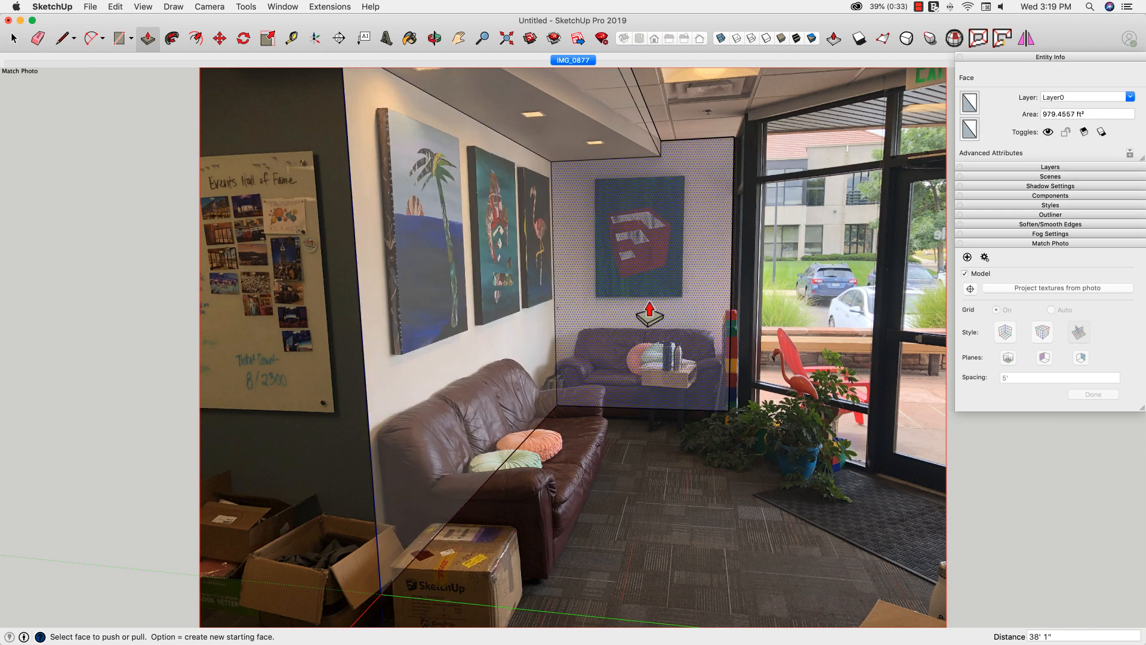
Step: Select the short vertical edge at the soffit's near end and move it sideways in the matched photo view to follow the photographed soffit
{"action": "middle_click_drag", "start_coordinate": [845, 272], "coordinate": [770, 379]}
{"action": "key", "text": "space"}
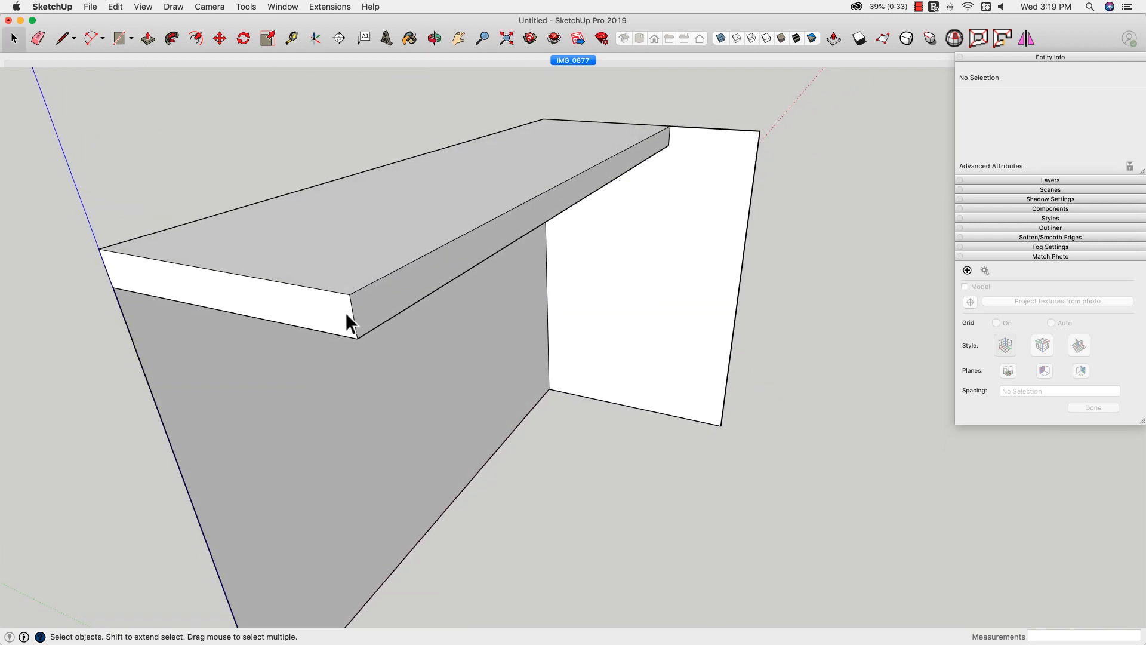
{"action": "left_click", "coordinate": [353, 315]}
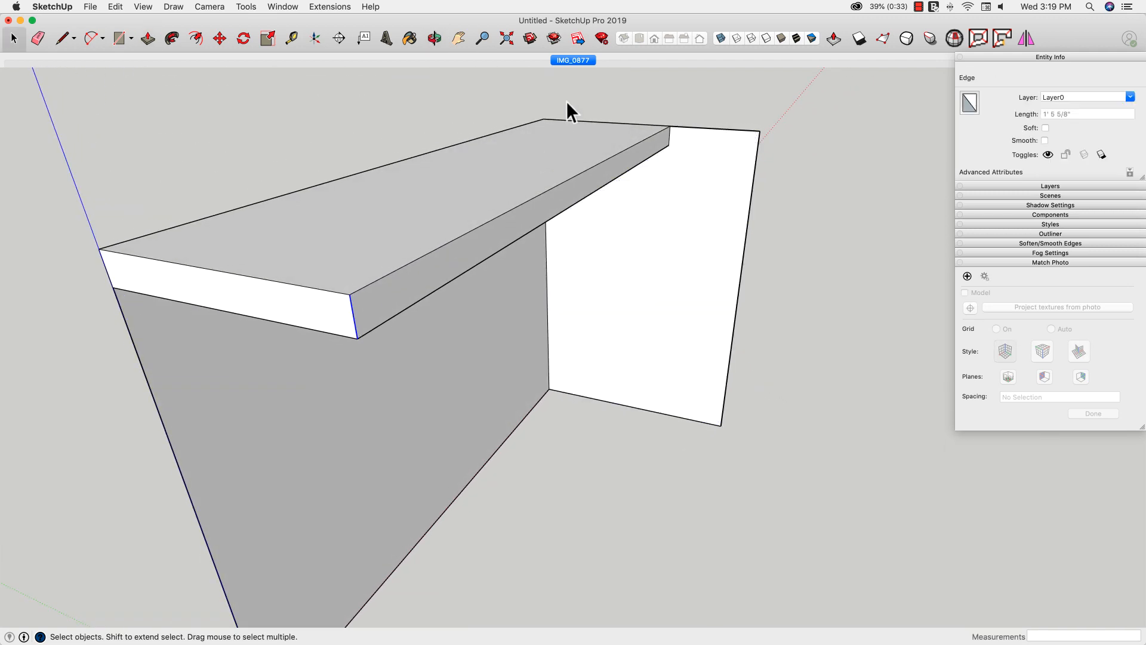
{"action": "left_click", "coordinate": [573, 60]}
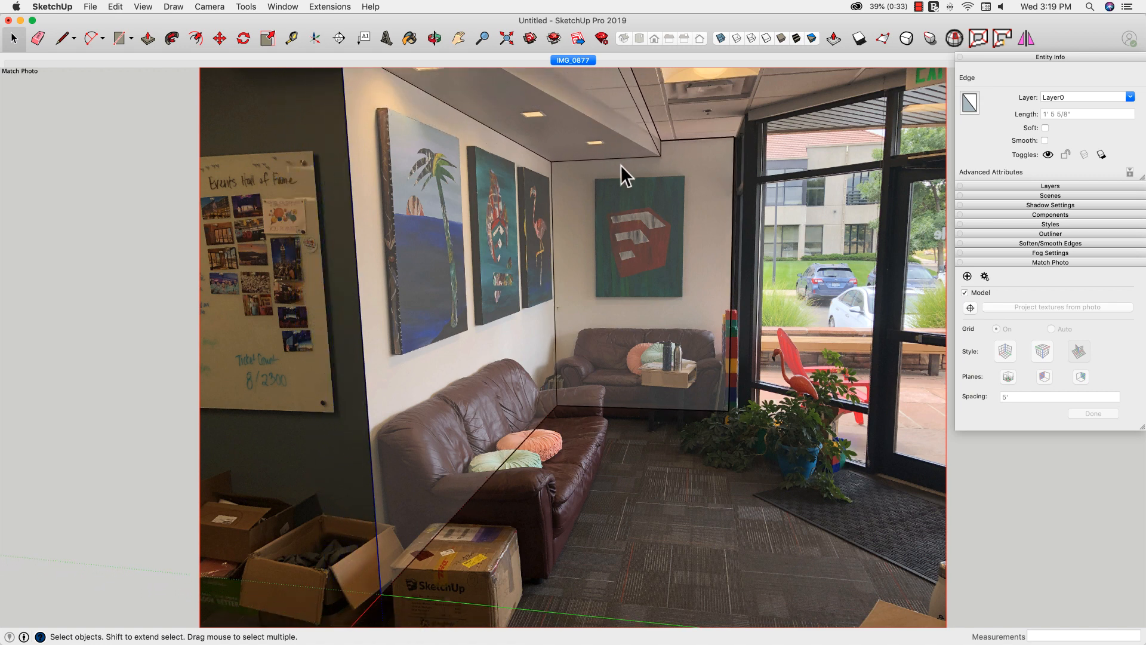
{"action": "key", "text": "m"}
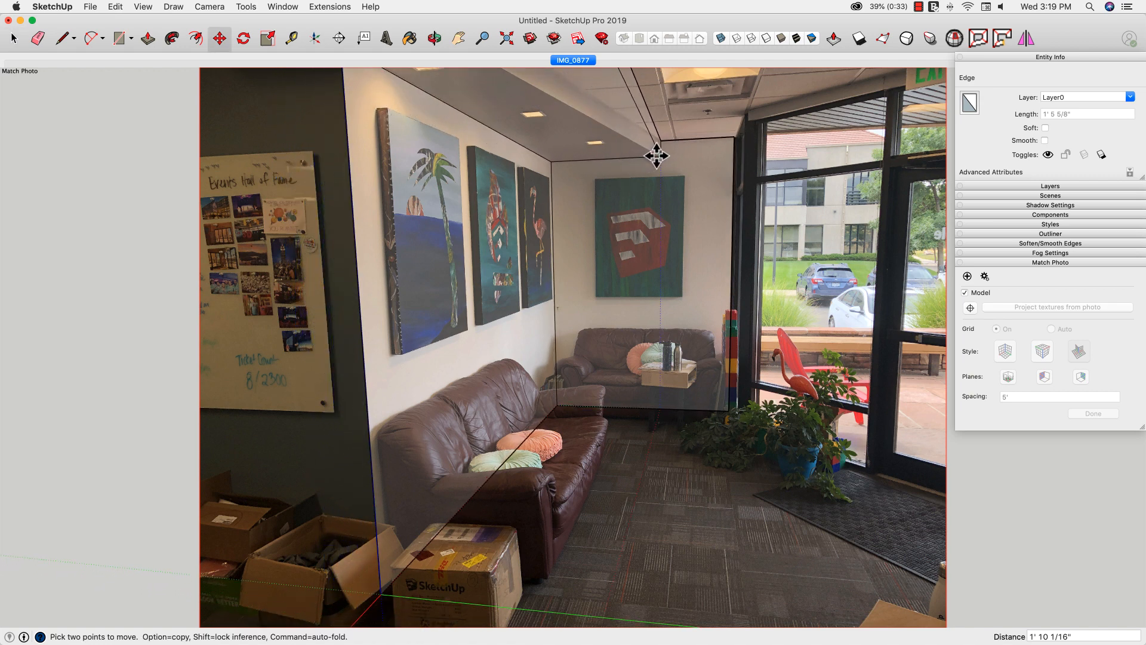
{"action": "left_click", "coordinate": [597, 156]}
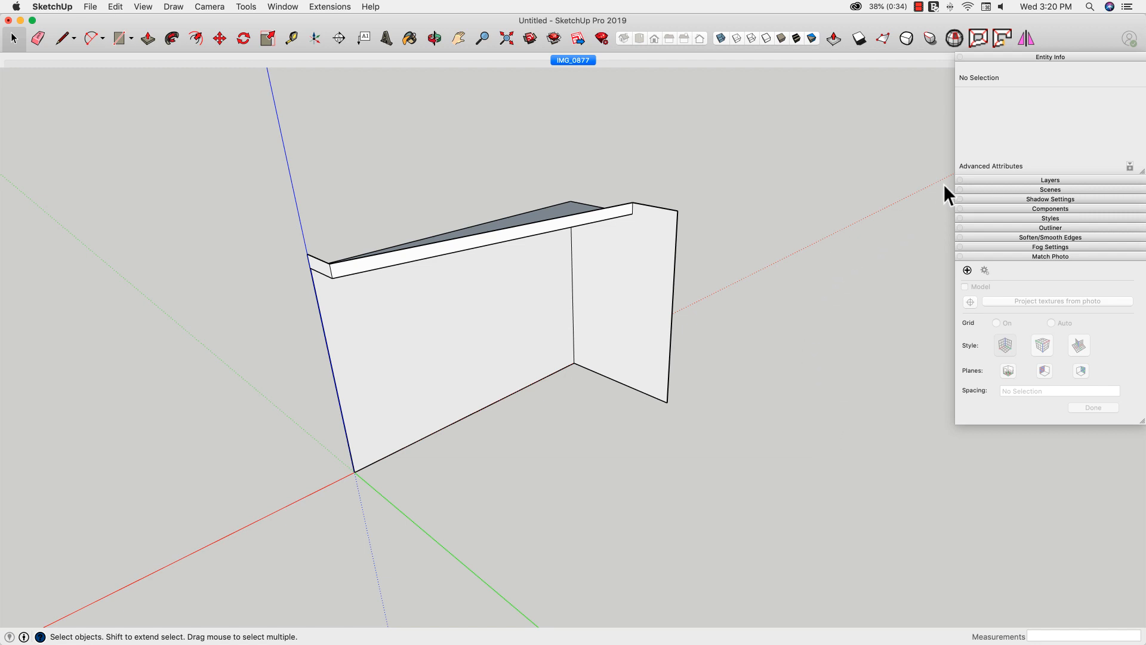
Step: Edit the current style's watermark settings and add IMG_0877.JPG from the Desktop as a new watermark
{"action": "left_click", "coordinate": [1051, 218]}
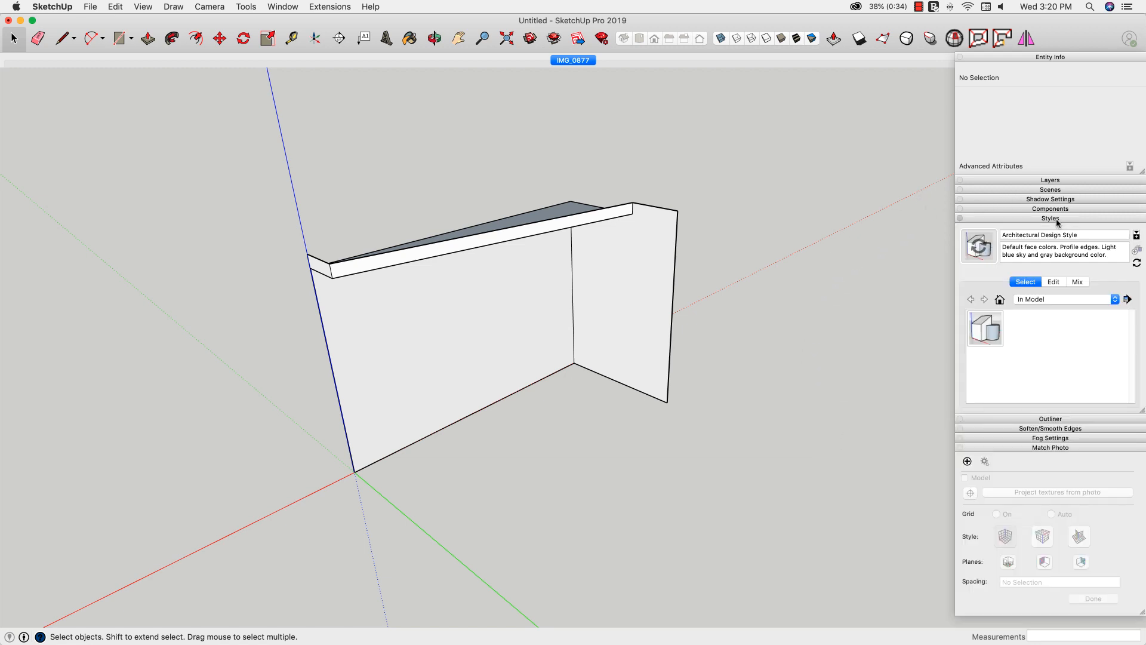
{"action": "left_click", "coordinate": [1054, 283]}
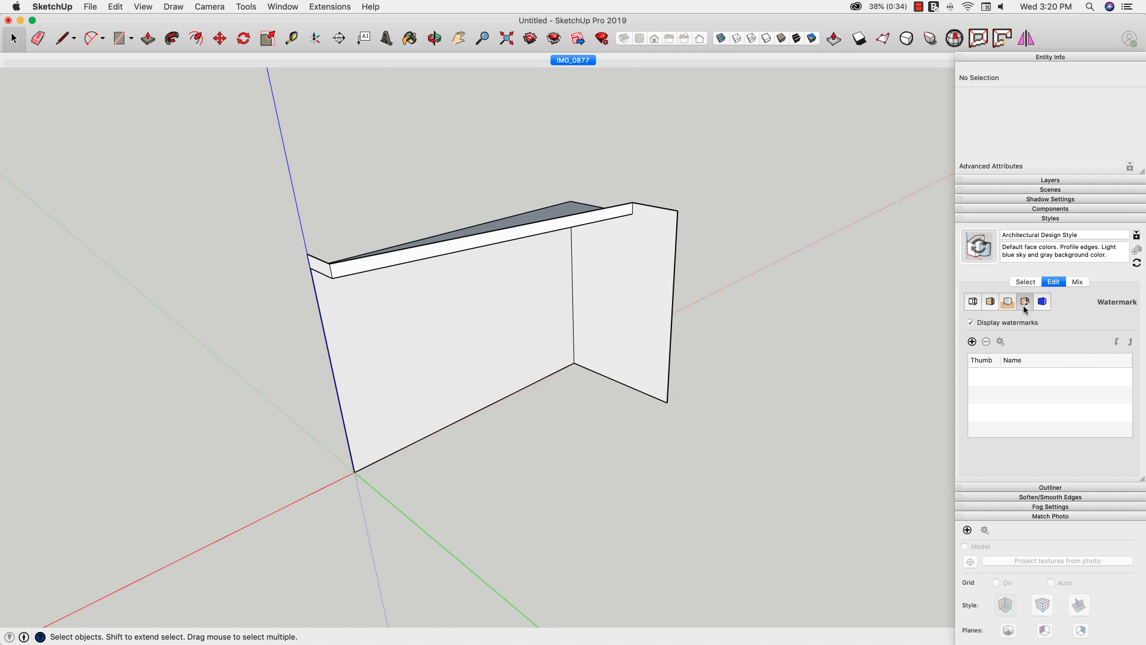
{"action": "left_click", "coordinate": [972, 341]}
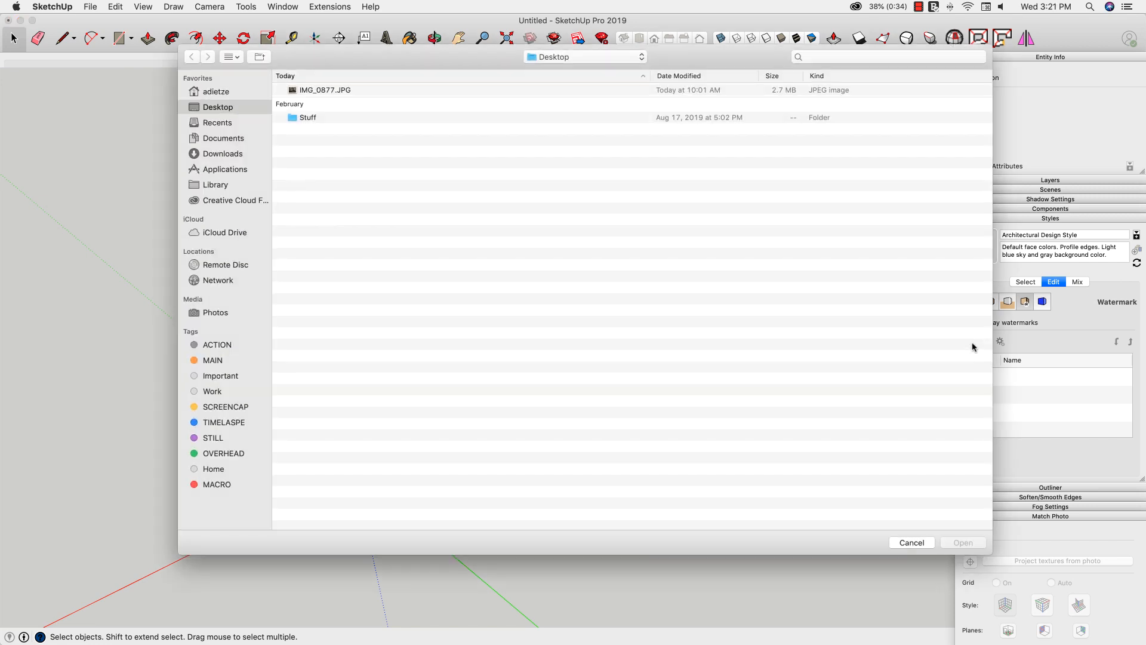
{"action": "left_click", "coordinate": [325, 90]}
{"action": "left_click", "coordinate": [970, 548]}
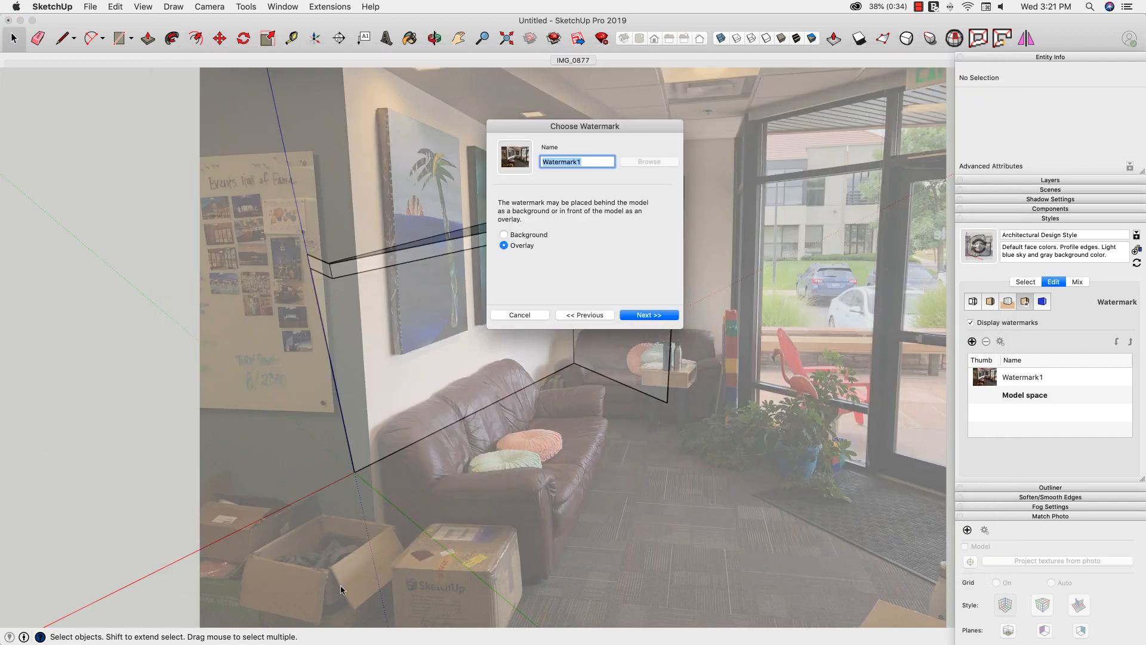
Step: Make Watermark1 an overlay with a roughly even blend, stretched to fit the entire window with its aspect ratio locked
{"action": "left_click", "coordinate": [504, 235]}
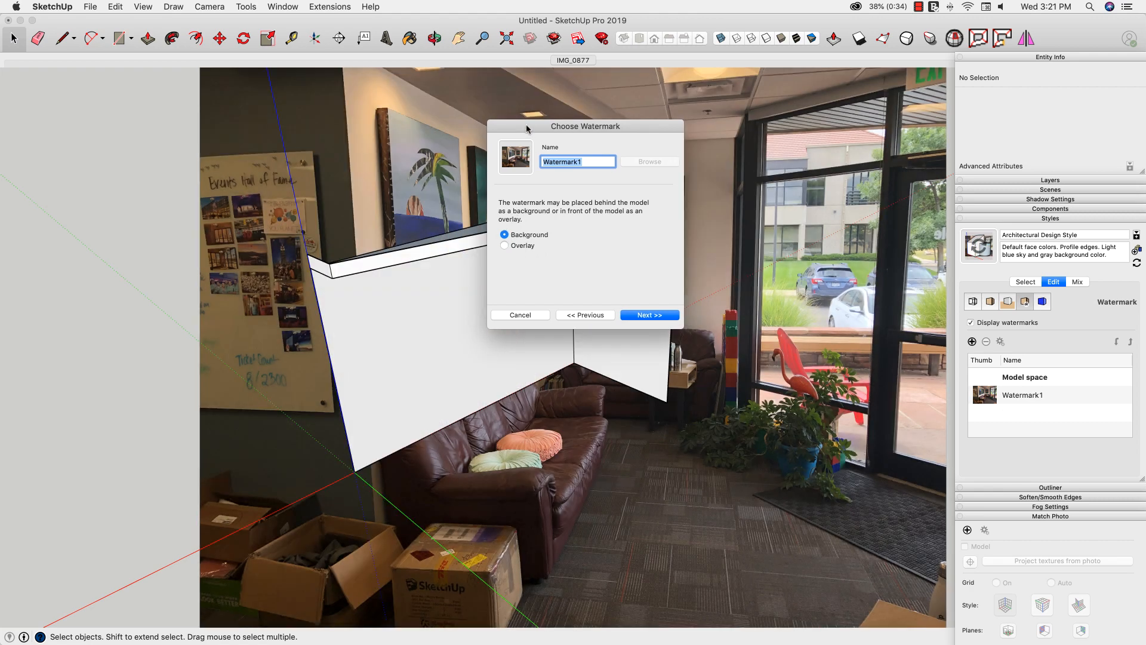
{"action": "left_click_drag", "start_coordinate": [525, 126], "coordinate": [823, 212]}
{"action": "left_click", "coordinate": [801, 330]}
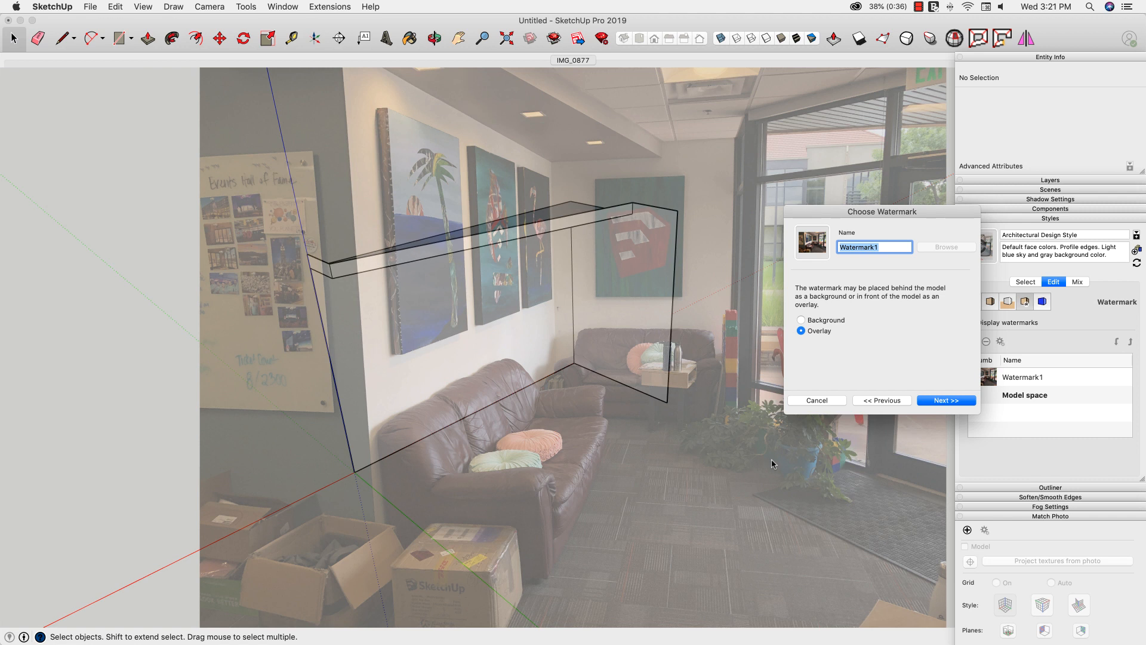
{"action": "left_click", "coordinate": [947, 401]}
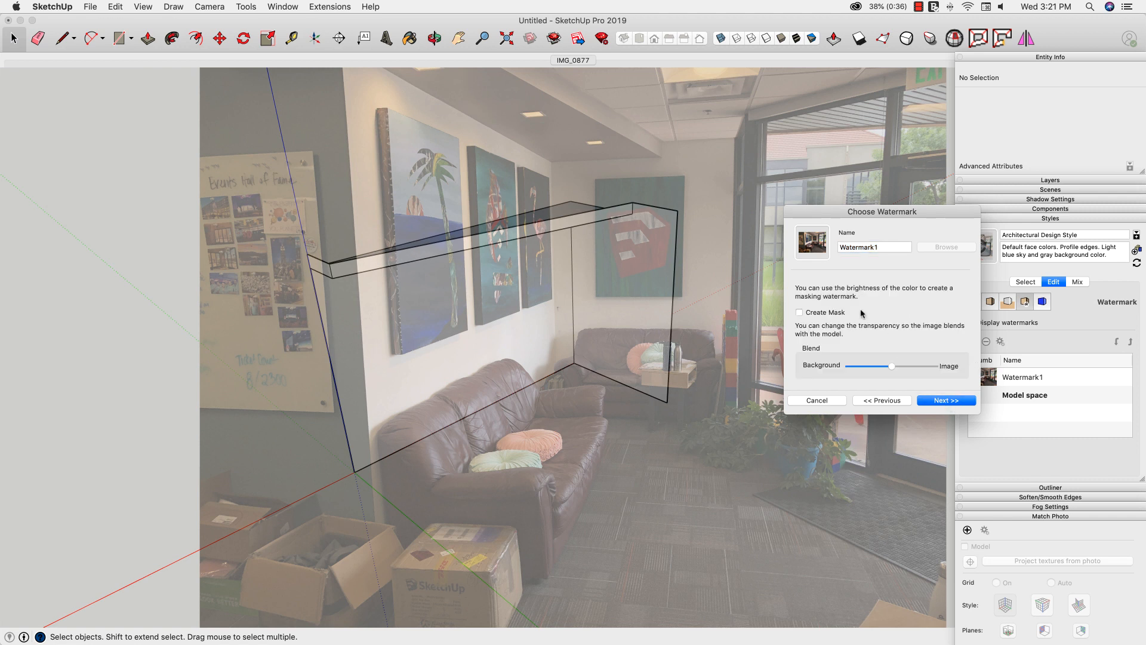
{"action": "mouse_move", "coordinate": [892, 367]}
{"action": "left_mouse_down"}
{"action": "mouse_move", "coordinate": [926, 368]}
{"action": "mouse_move", "coordinate": [864, 369]}
{"action": "mouse_move", "coordinate": [894, 370]}
{"action": "left_mouse_up"}
{"action": "left_click", "coordinate": [952, 403]}
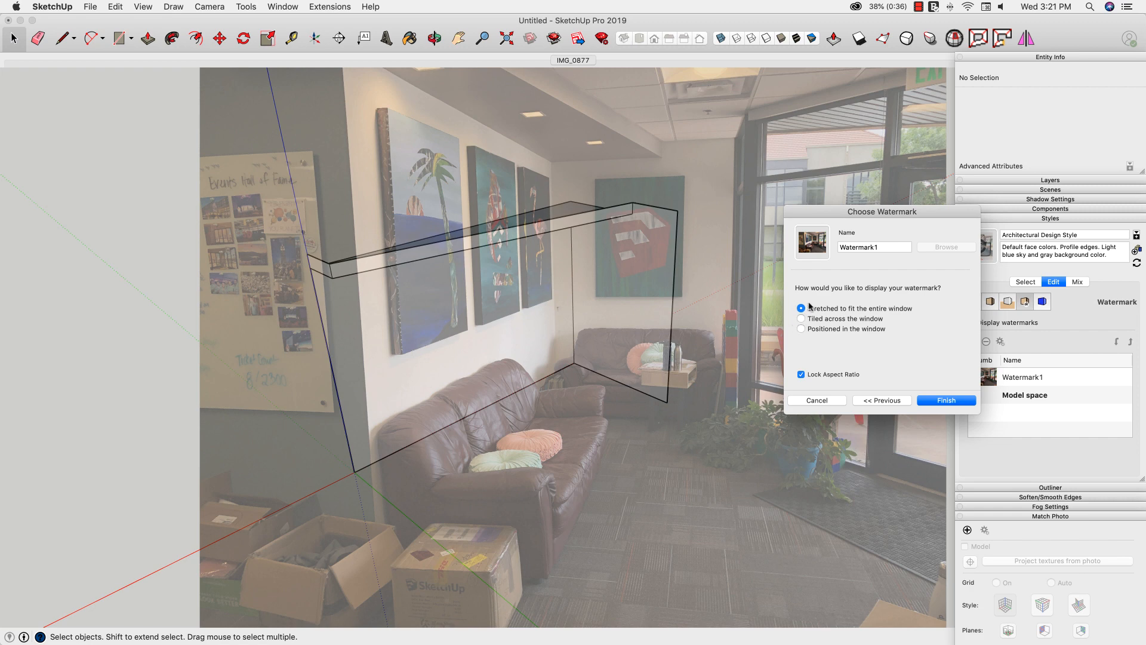
{"action": "left_click", "coordinate": [954, 400]}
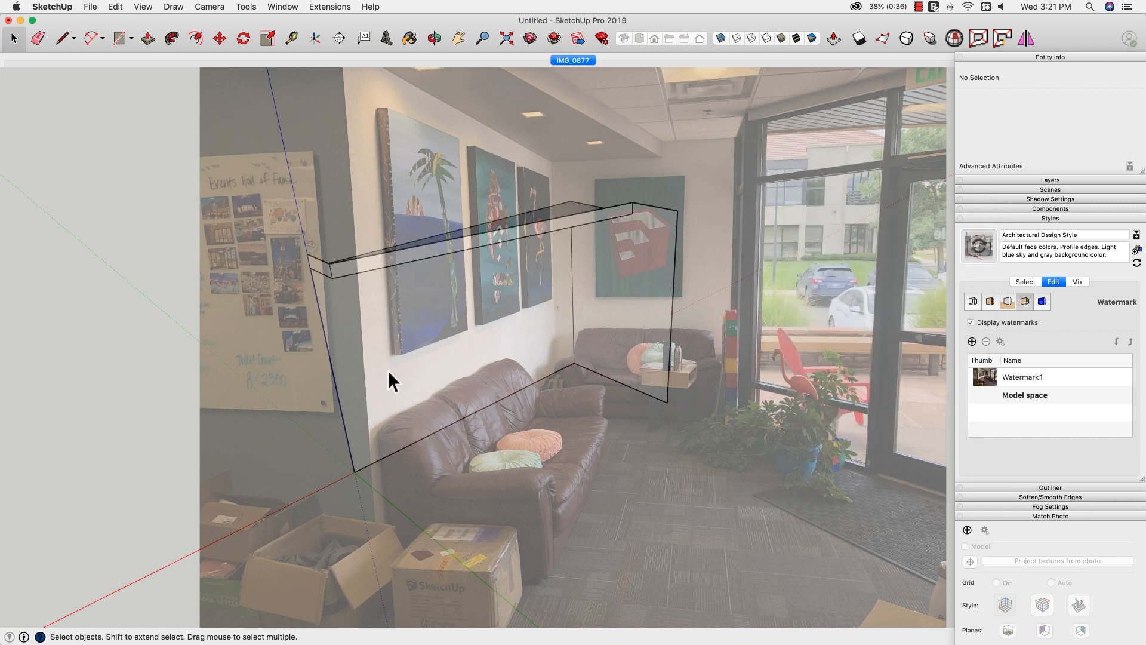
Step: Orbit and enlarge the model so its walls face roughly the same way as the room in the overlaid photo
{"action": "key", "text": "o"}
{"action": "left_click_drag", "start_coordinate": [287, 430], "coordinate": [422, 274]}
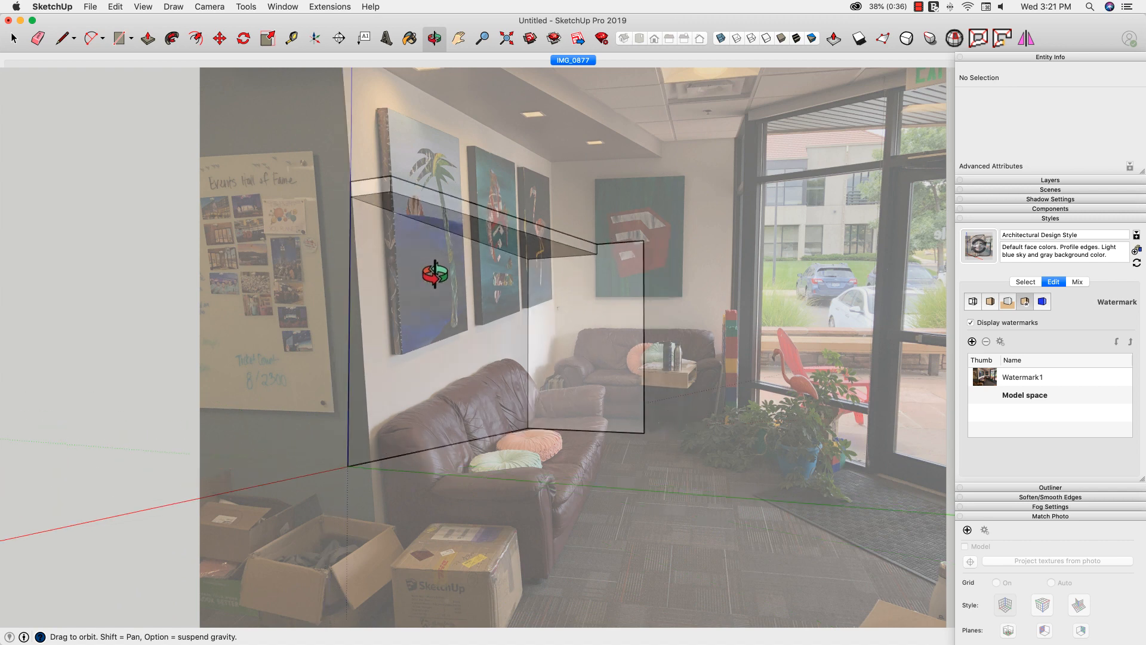
{"action": "key", "text": "space"}
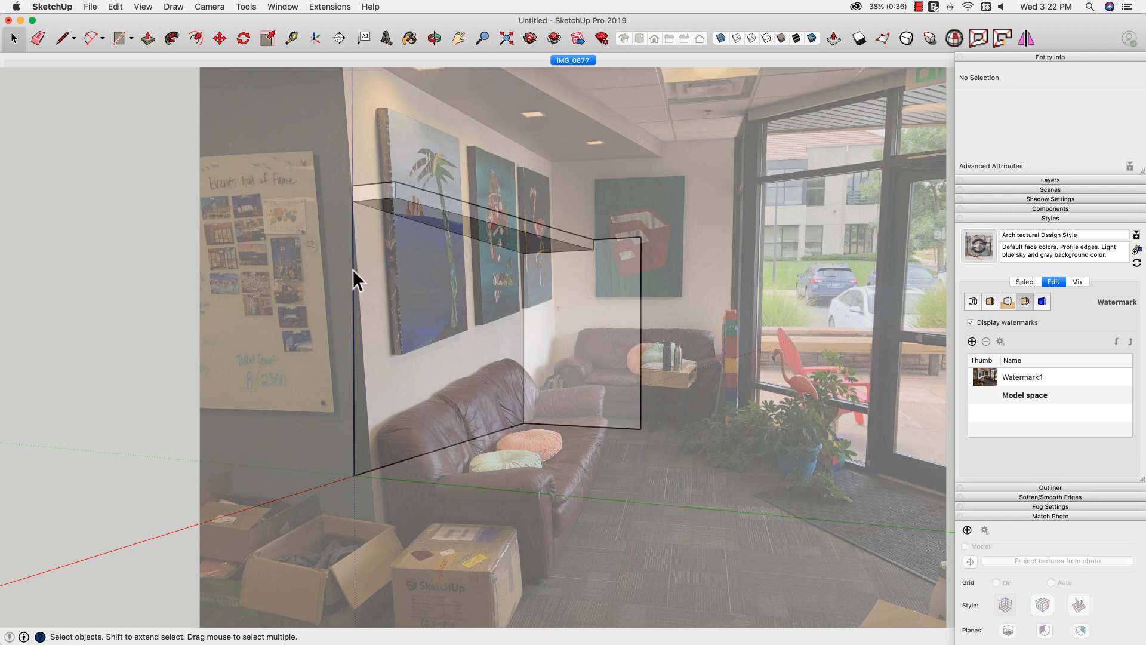
{"action": "scroll", "coordinate": [352, 270], "scroll_direction": "up", "scroll_amount": 3}
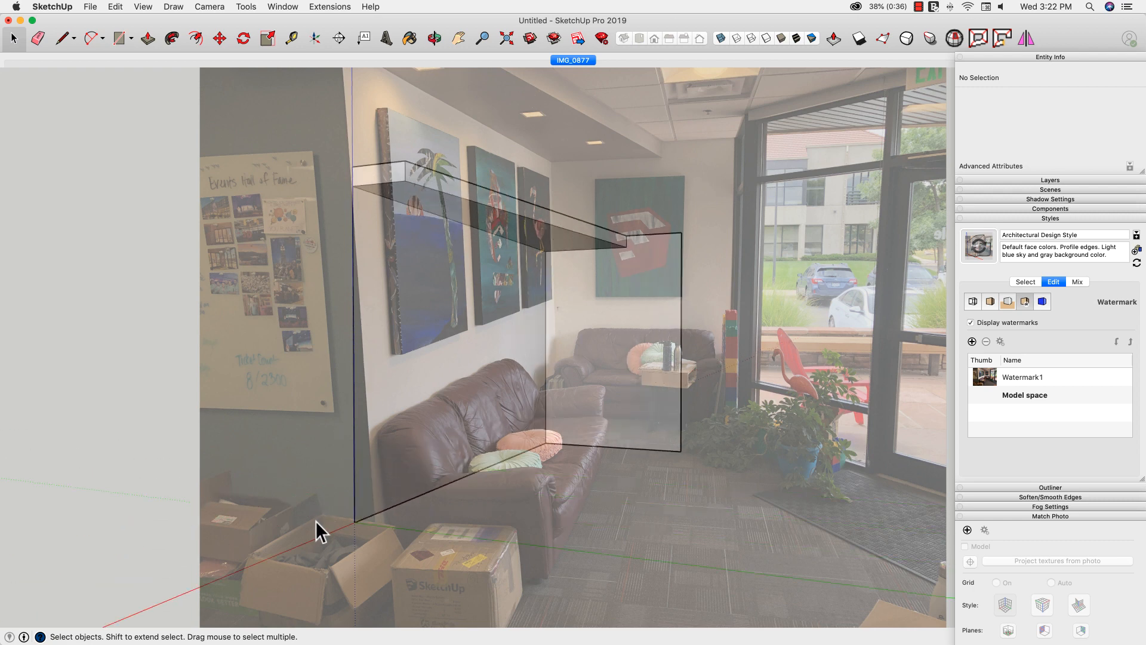
{"action": "key", "text": "m"}
{"action": "left_click", "coordinate": [354, 523]}
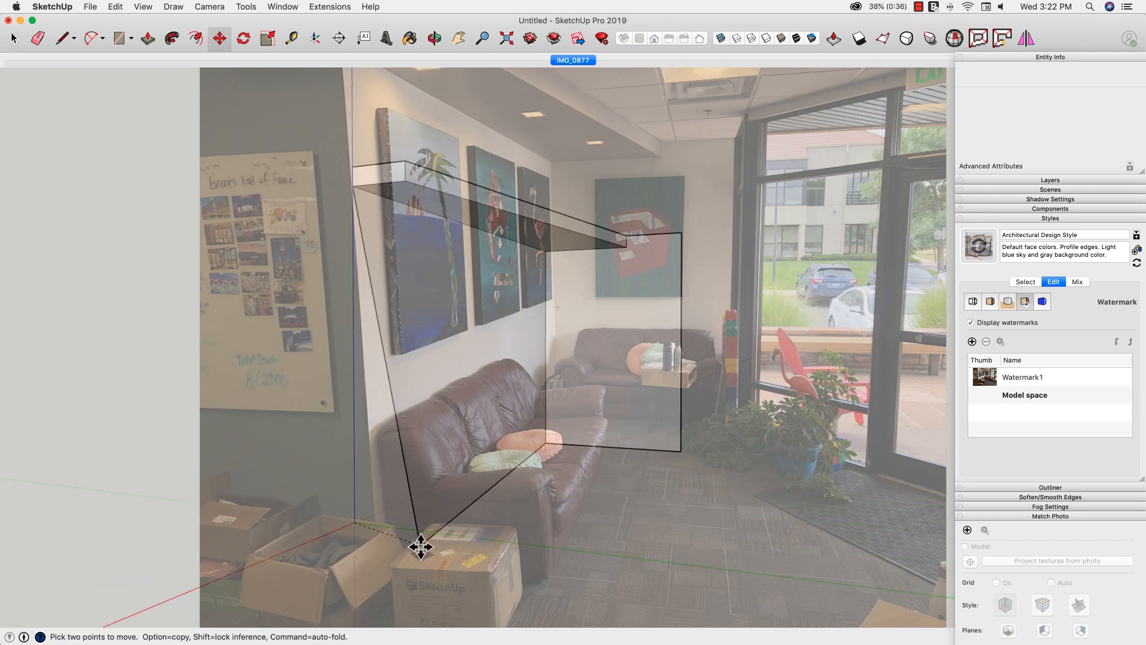
{"action": "key", "text": "space"}
{"action": "key", "text": "m"}
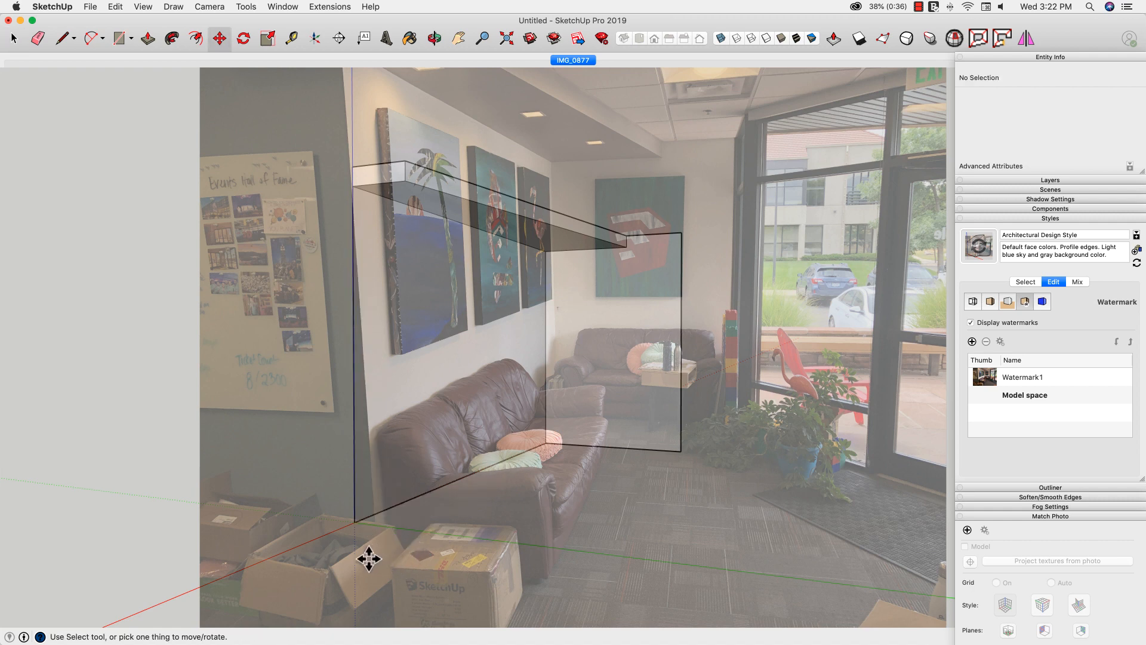
Step: Adjust the camera to bring the model's near wall corner and floor edges closer to those in the watermark photo
{"action": "key", "text": "o"}
{"action": "left_click_drag", "start_coordinate": [332, 538], "coordinate": [358, 546]}
{"action": "key", "text": "q"}
{"action": "key", "text": "space"}
{"action": "key", "text": "o"}
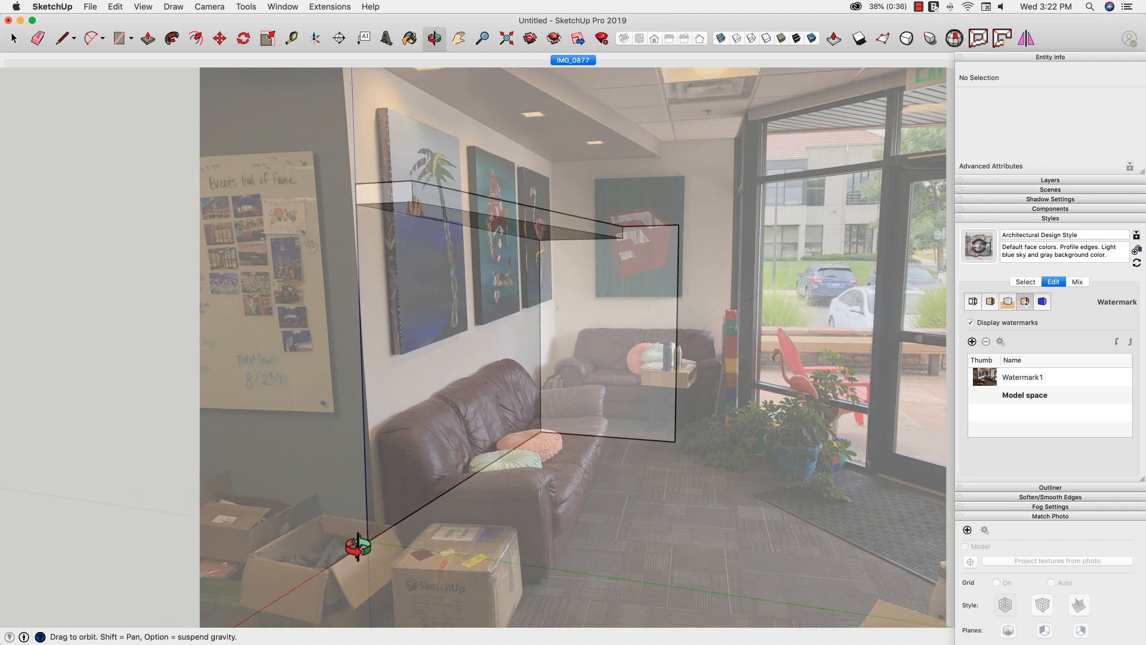
{"action": "middle_click_drag", "start_coordinate": [350, 538], "coordinate": [366, 572], "text": "shift"}
{"action": "middle_click_drag", "start_coordinate": [631, 536], "coordinate": [629, 536]}
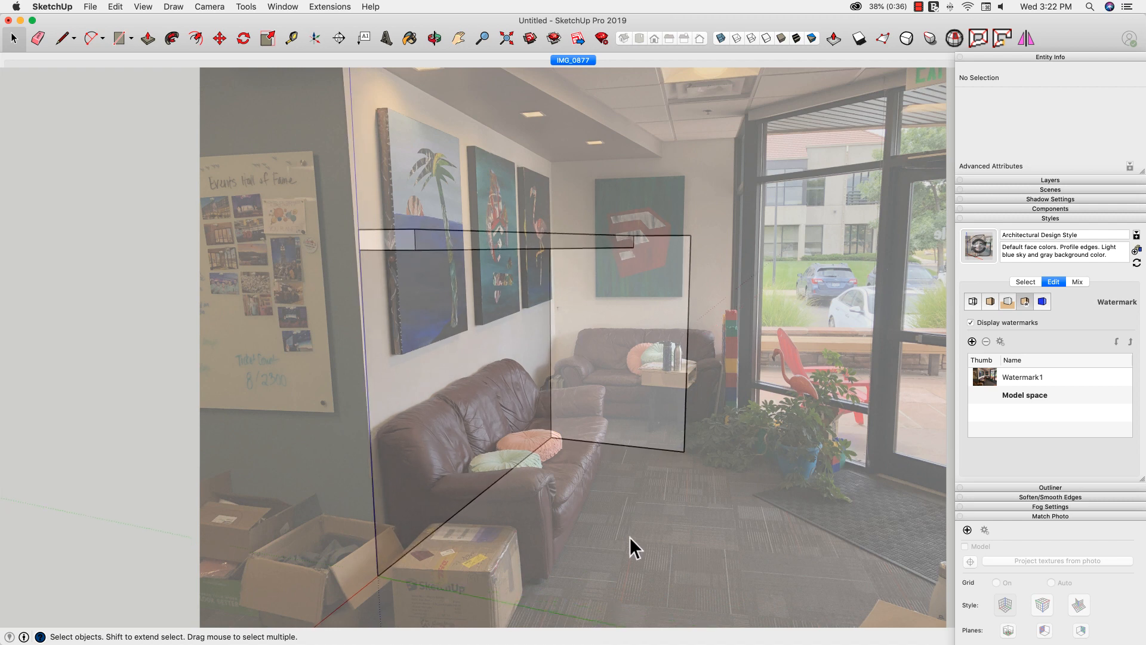
{"action": "scroll", "coordinate": [629, 536], "scroll_direction": "up", "scroll_amount": 5}
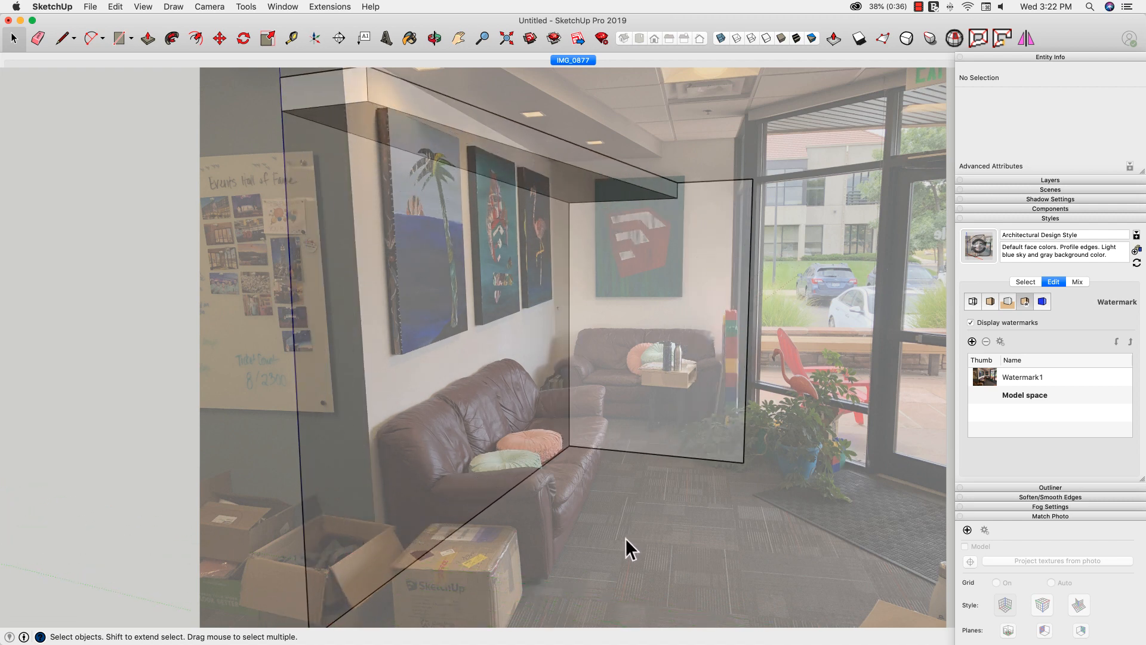